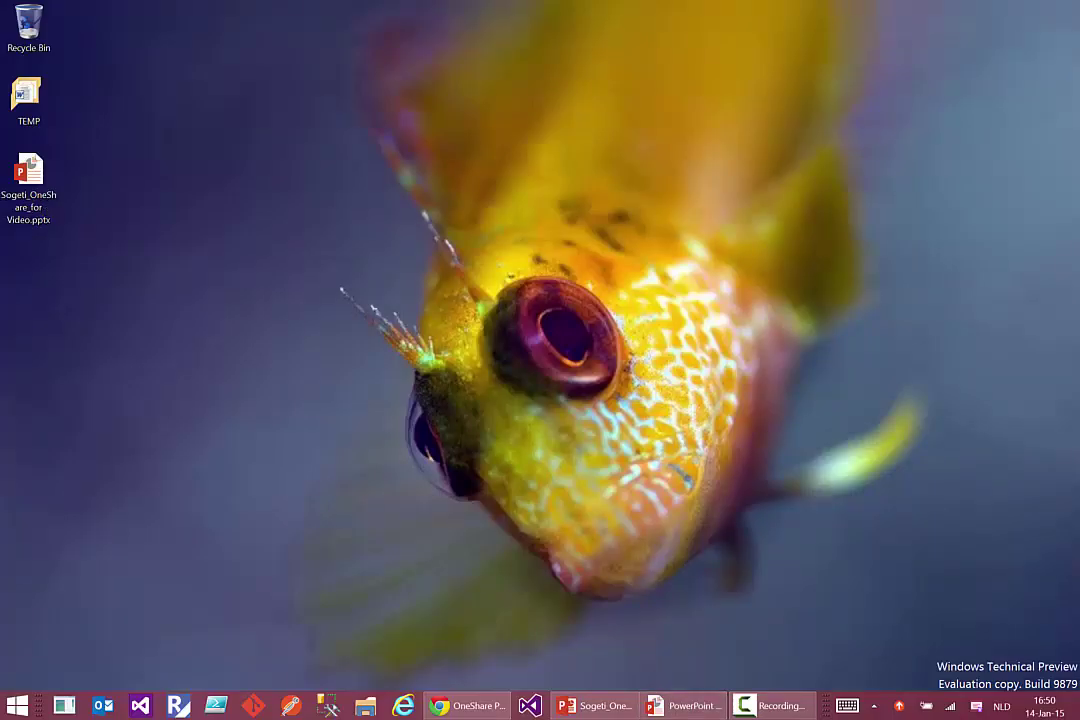
# Switch to the OneShare Project site in Chrome, check the VM usage history, and stop the vNextBuildAgent virtual machine
pyautogui.hotkey('alt', 'Tab')
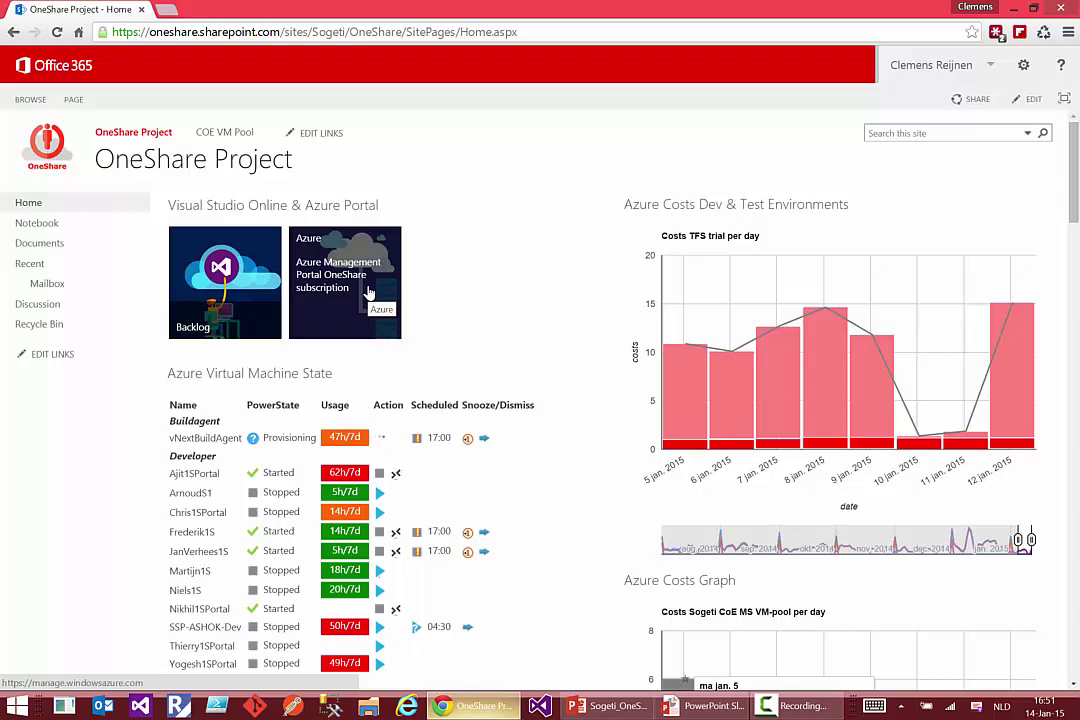
pyautogui.scroll(-3, 686, 468)
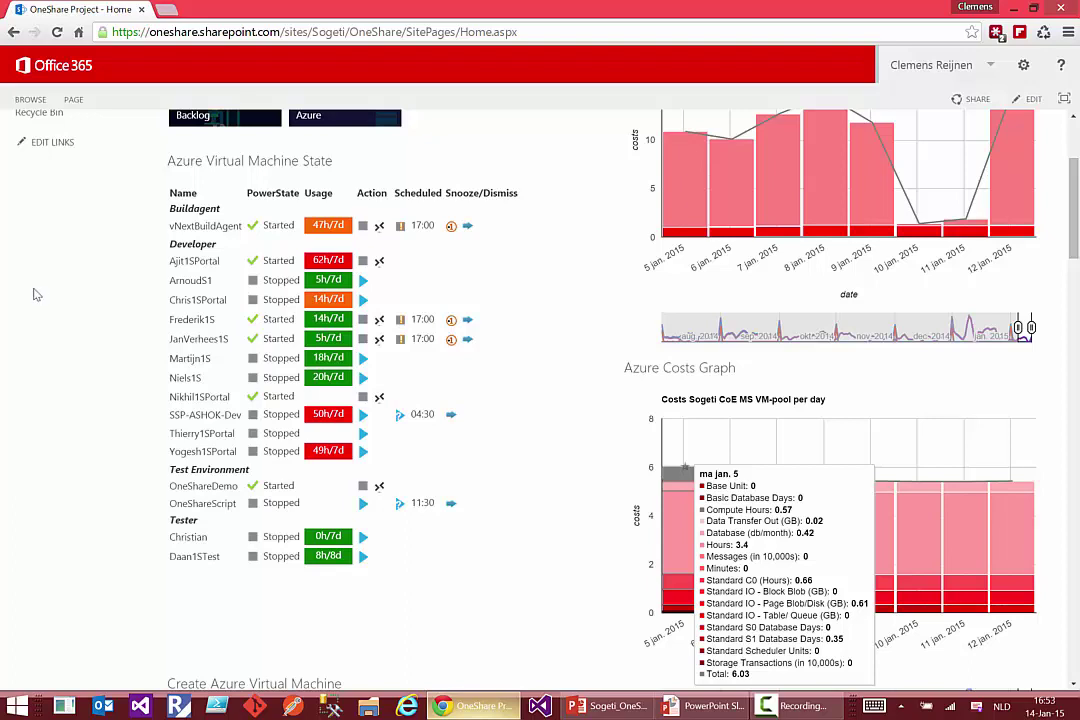
pyautogui.moveTo(324, 226)
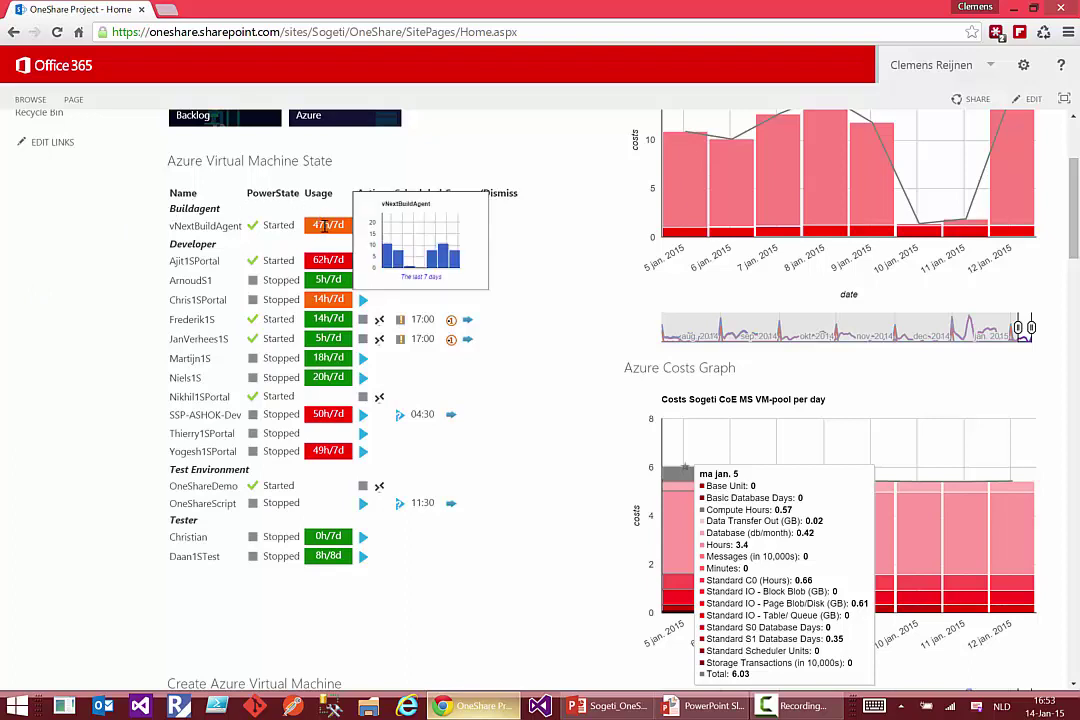
pyautogui.moveTo(327, 260)
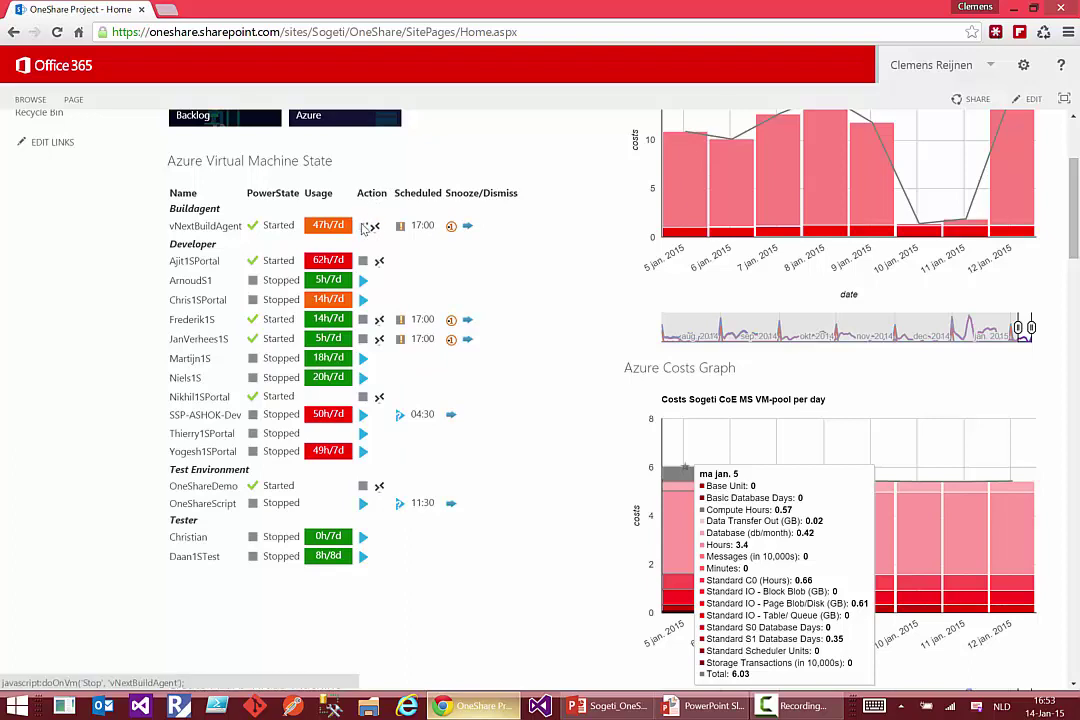
pyautogui.click(363, 228)
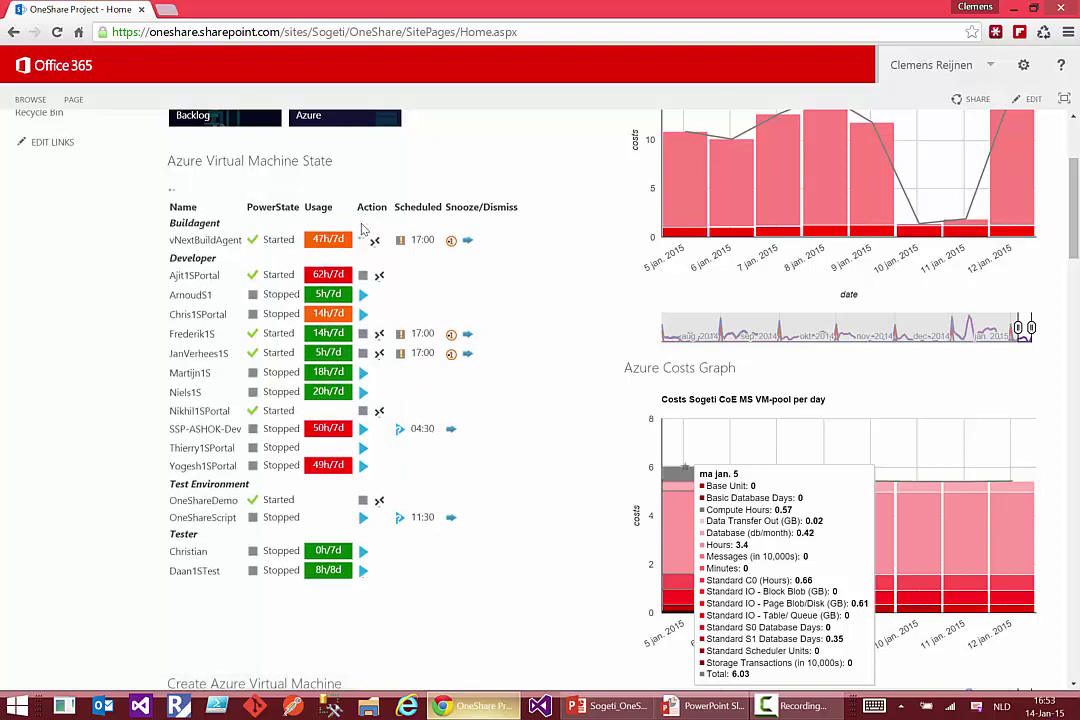
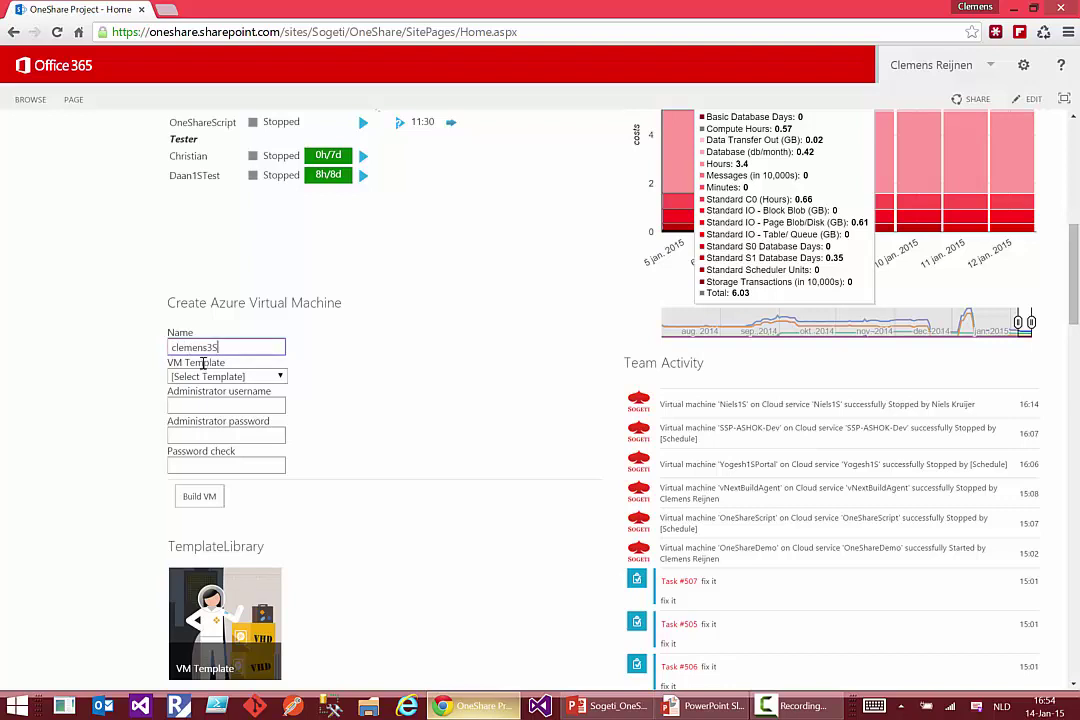
# Select the OneShare Developer template for the new Azure virtual machine and fill in the administrator username
pyautogui.click(215, 377)
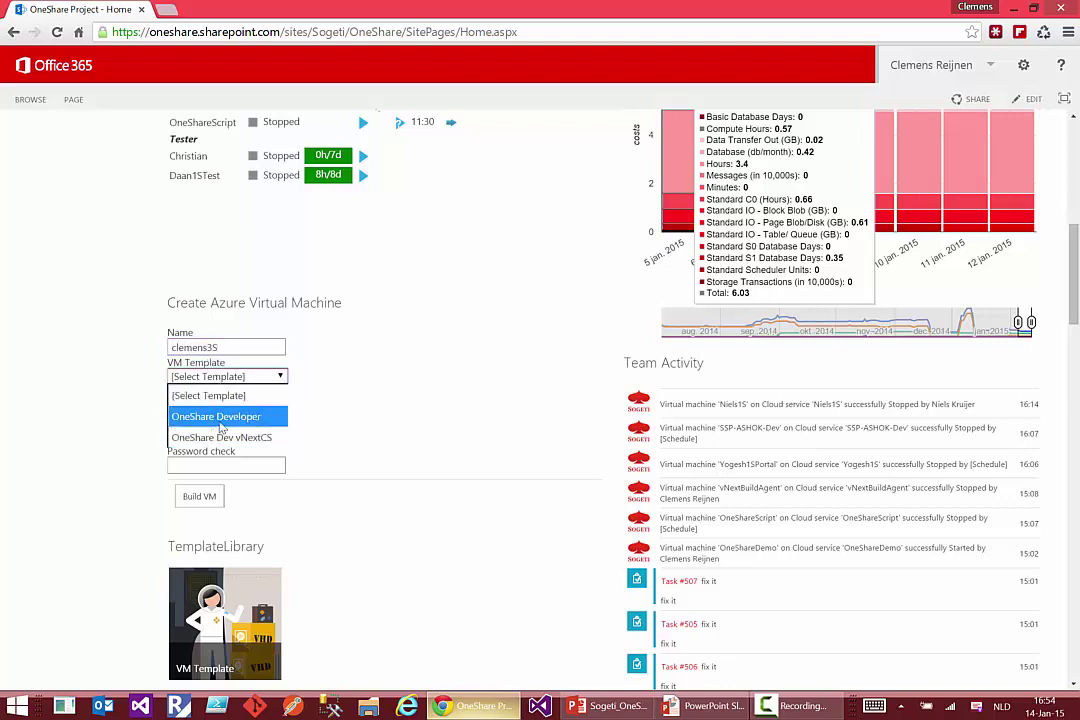
pyautogui.click(219, 421)
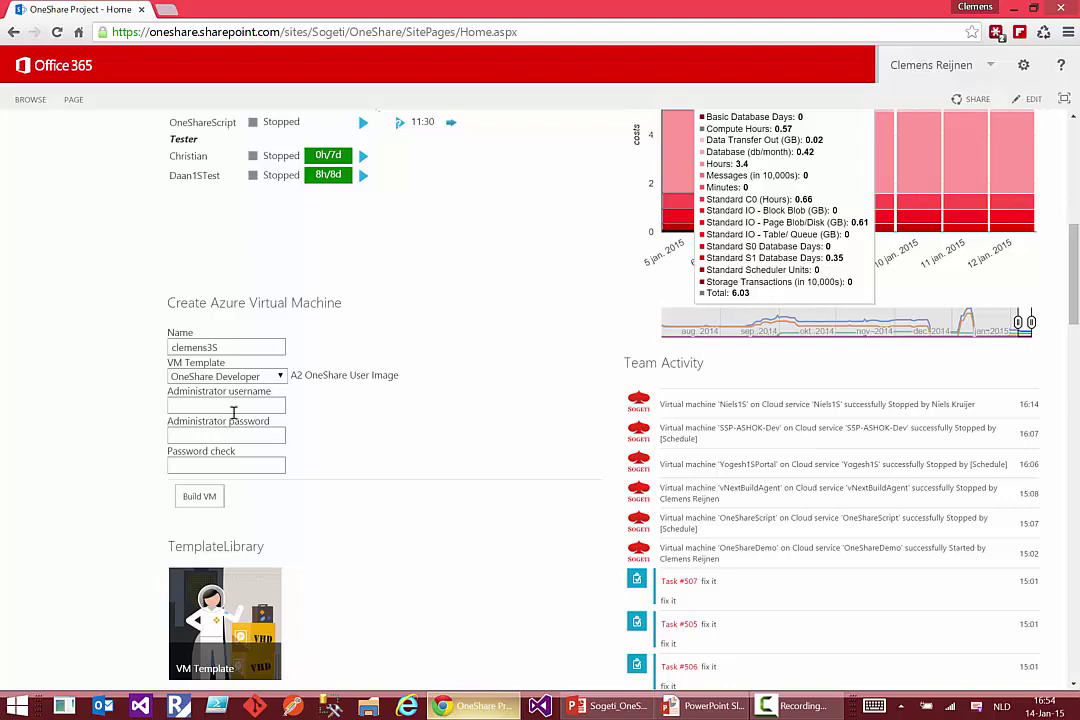
pyautogui.click(236, 406)
pyautogui.write('C')
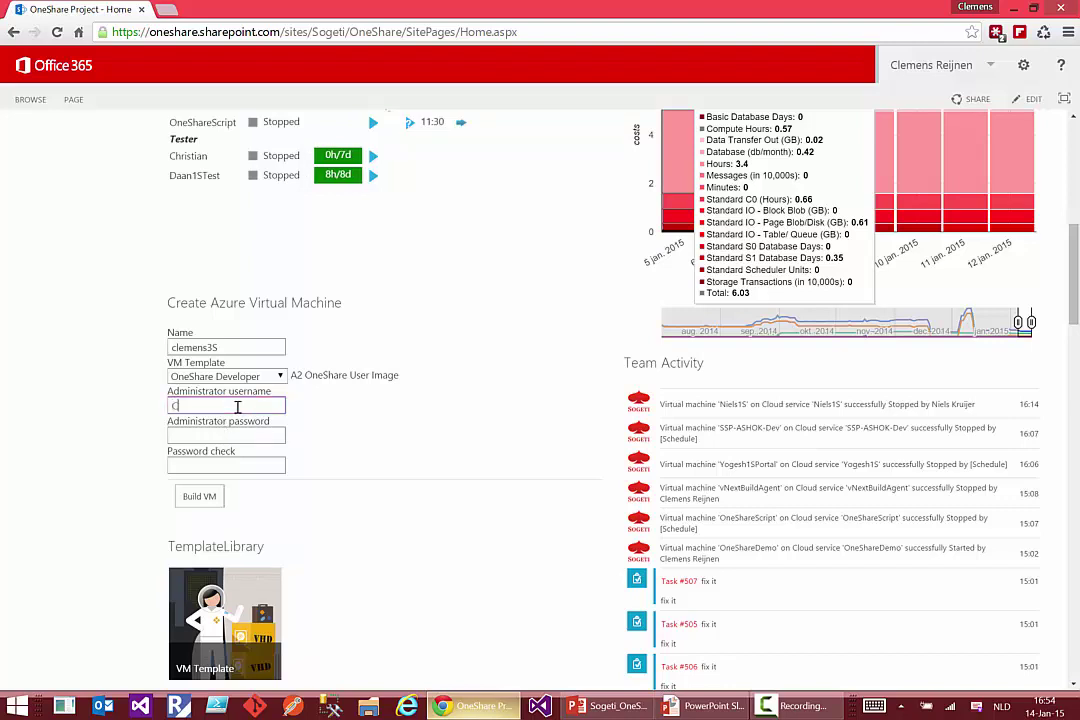
pyautogui.write('lemens')
pyautogui.press('Tab')
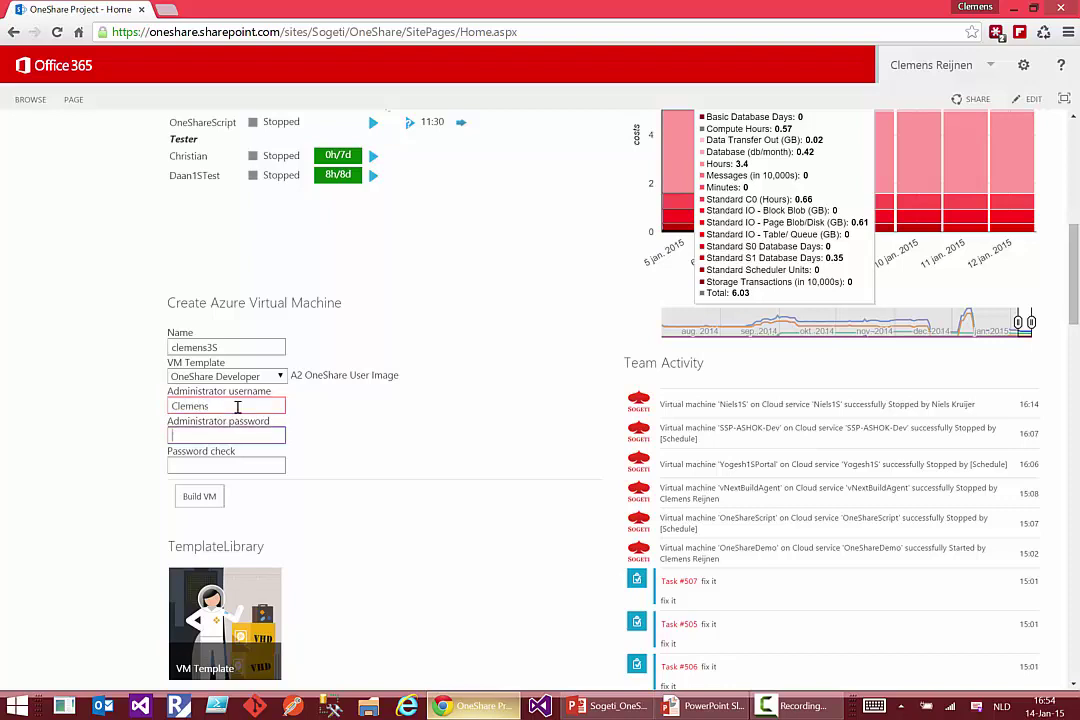
# Enter the administrator password, repeat it in the password check, and build the virtual machine
pyautogui.write('••••••••')
pyautogui.press('Tab')
pyautogui.write('••••••••')
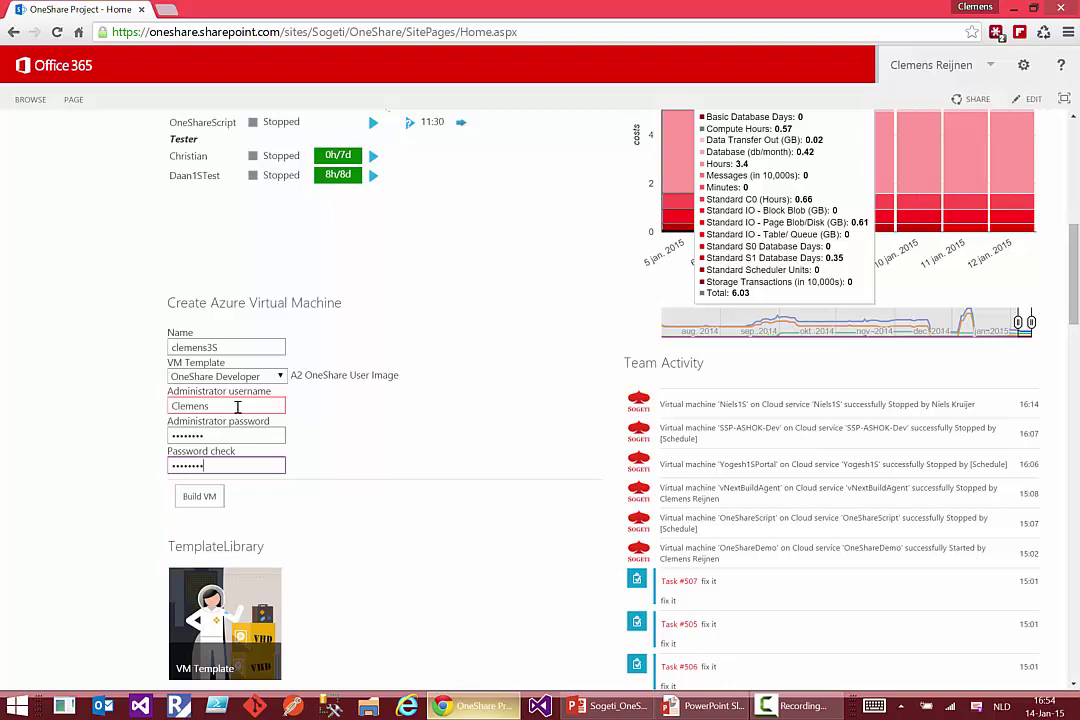
pyautogui.press('Tab')
pyautogui.press('Return')
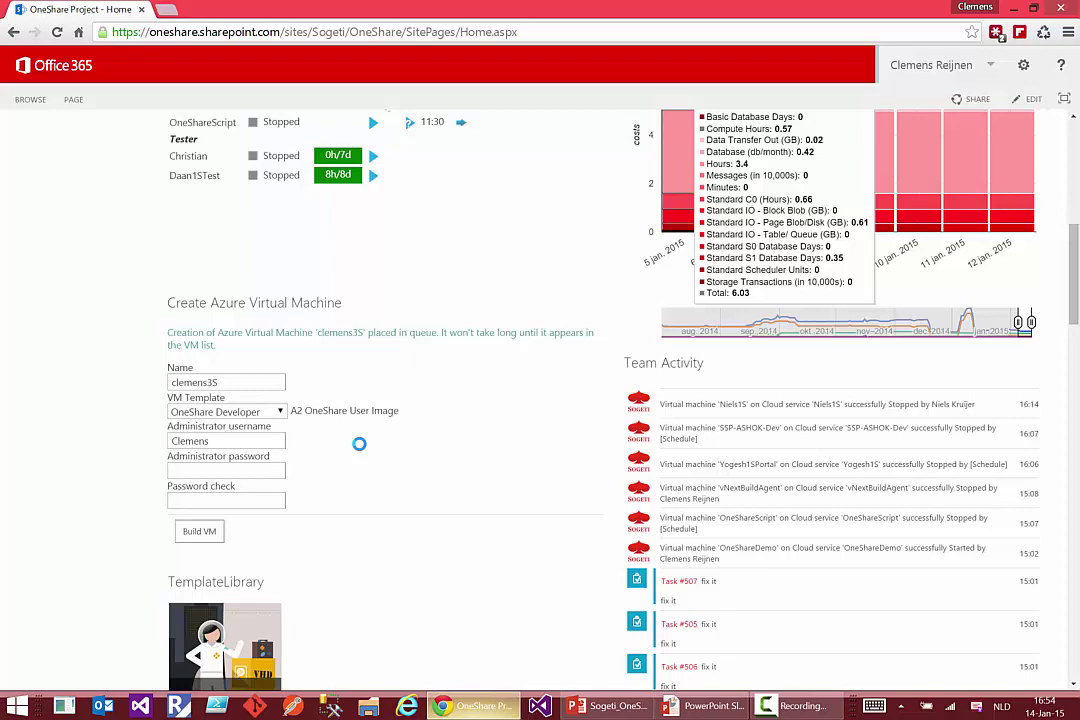
# Check the Azure Virtual Machine State list for the new machine and read the VM Template tile's description
pyautogui.scroll(3, 359, 443)
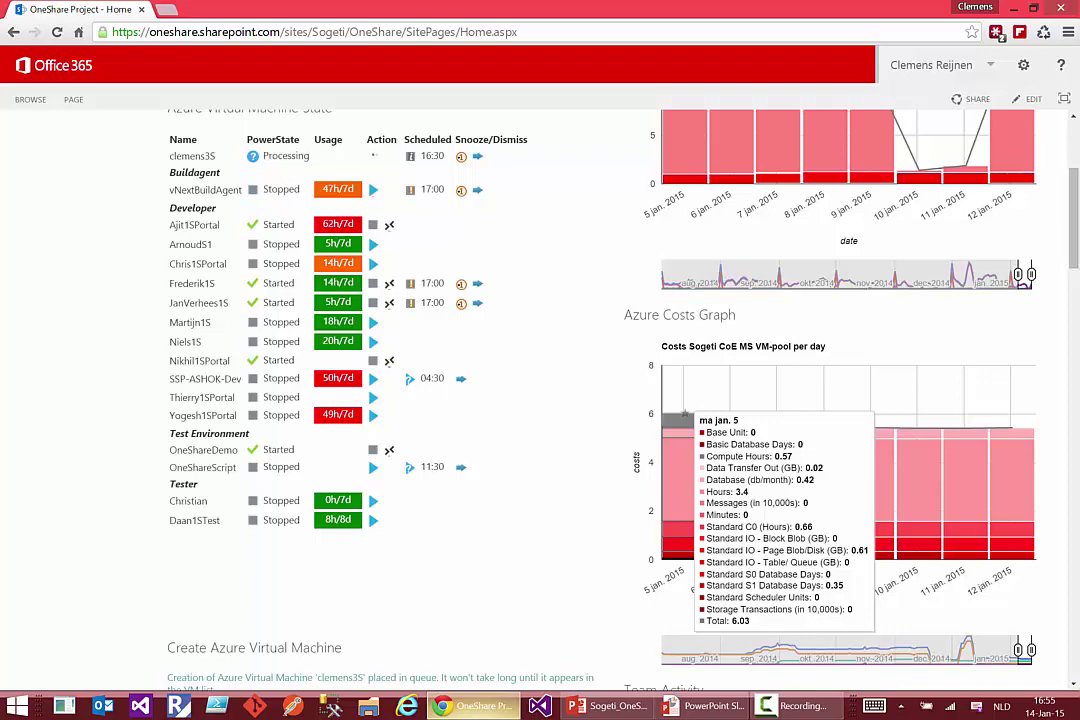
pyautogui.scroll(-5, 685, 415)
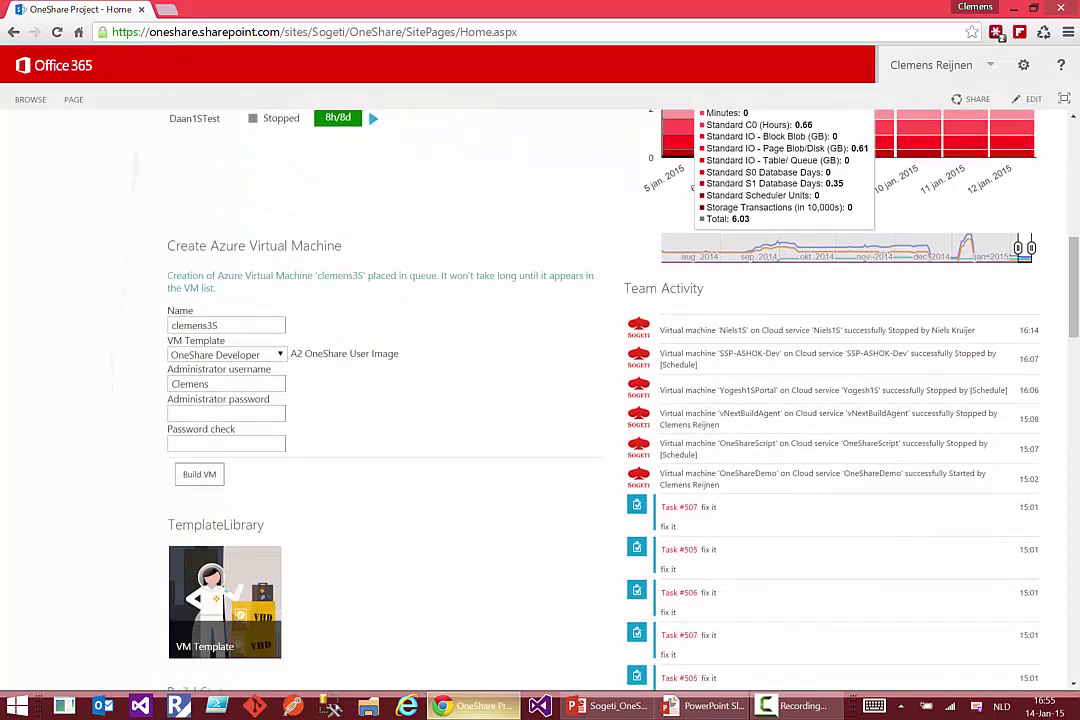
pyautogui.scroll(-1, 590, 400)
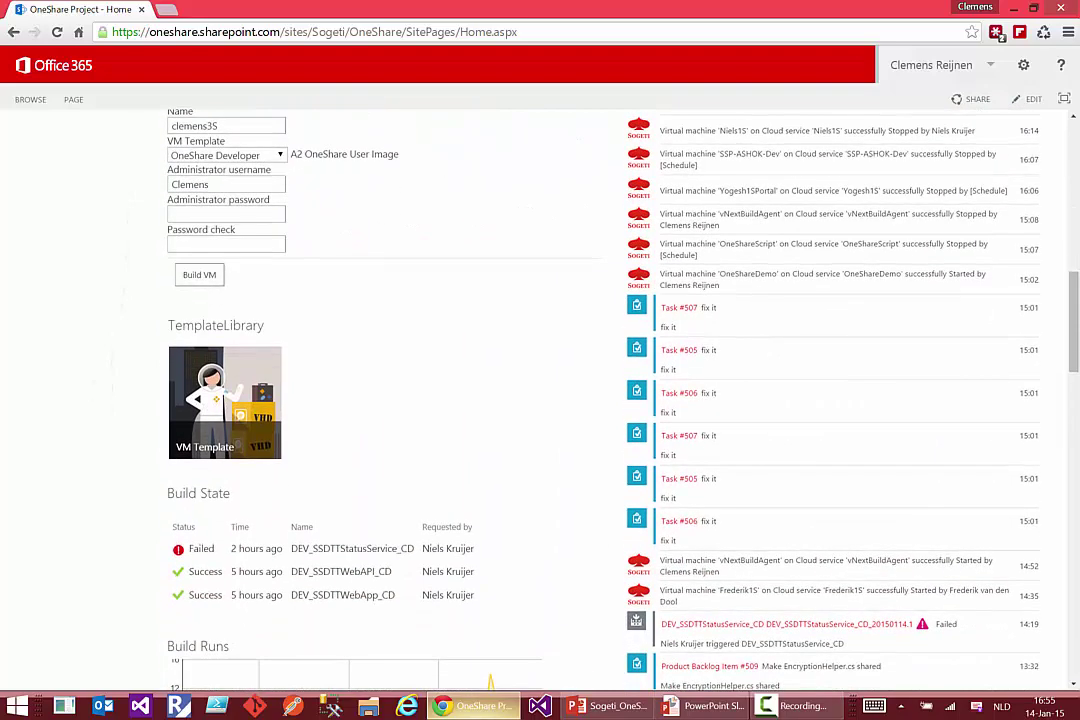
pyautogui.moveTo(203, 418)
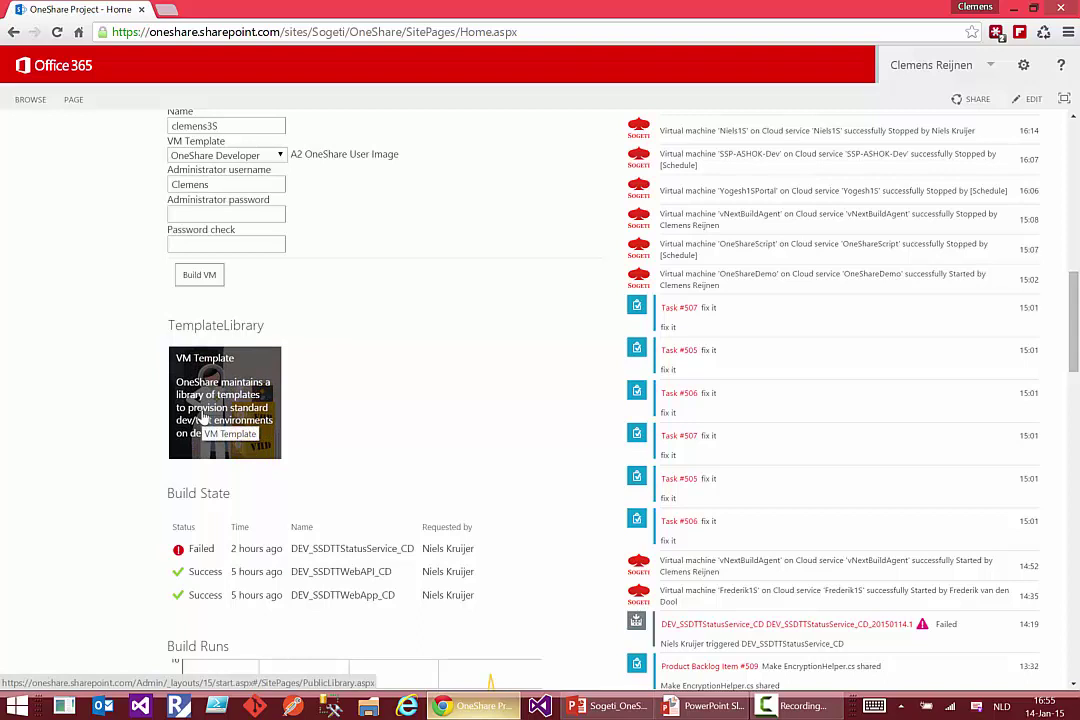
# Open the VM Templates page of the Self Service Azure app and bring up a blank form for a new template
pyautogui.scroll(2, 203, 418)
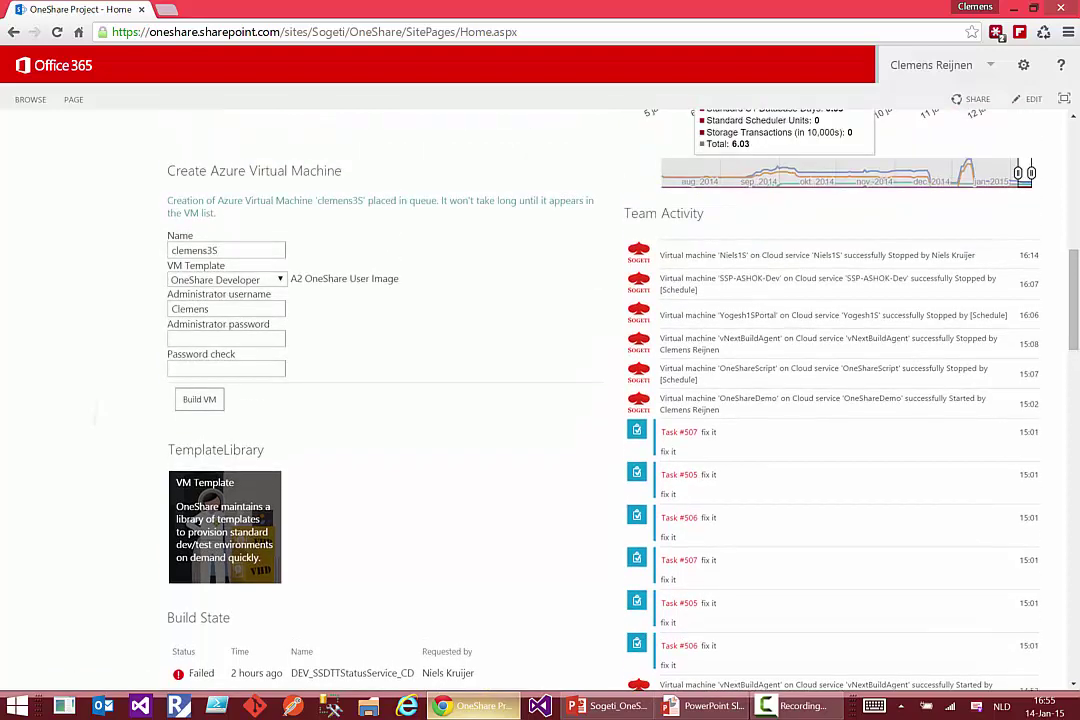
pyautogui.click(254, 254)
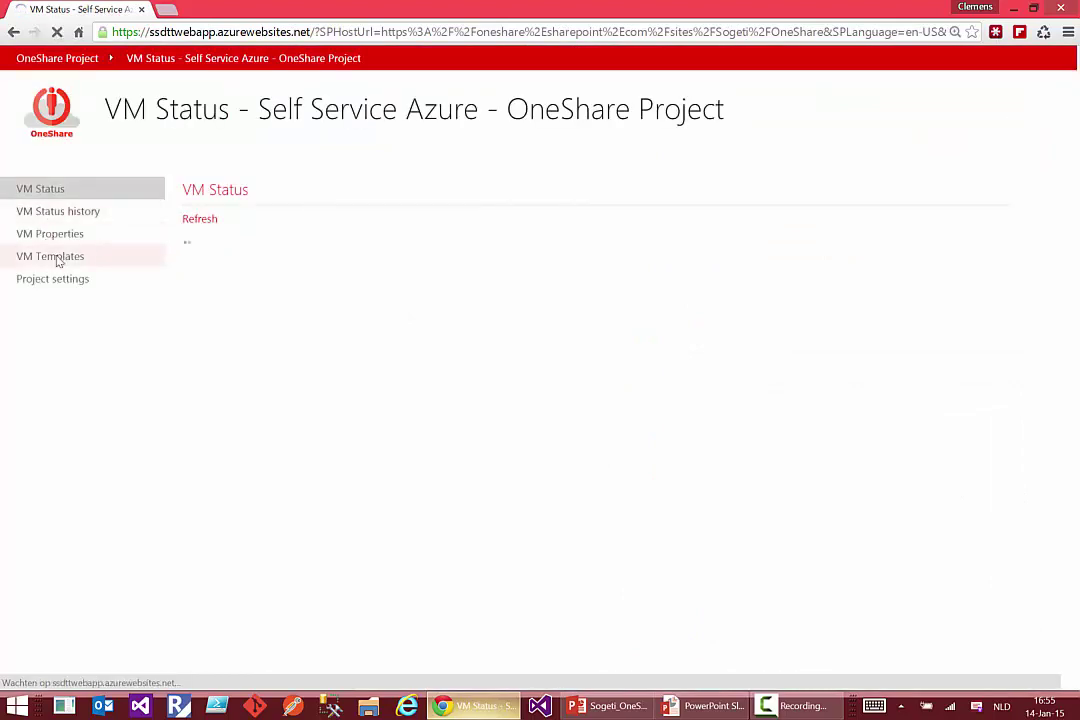
pyautogui.click(58, 258)
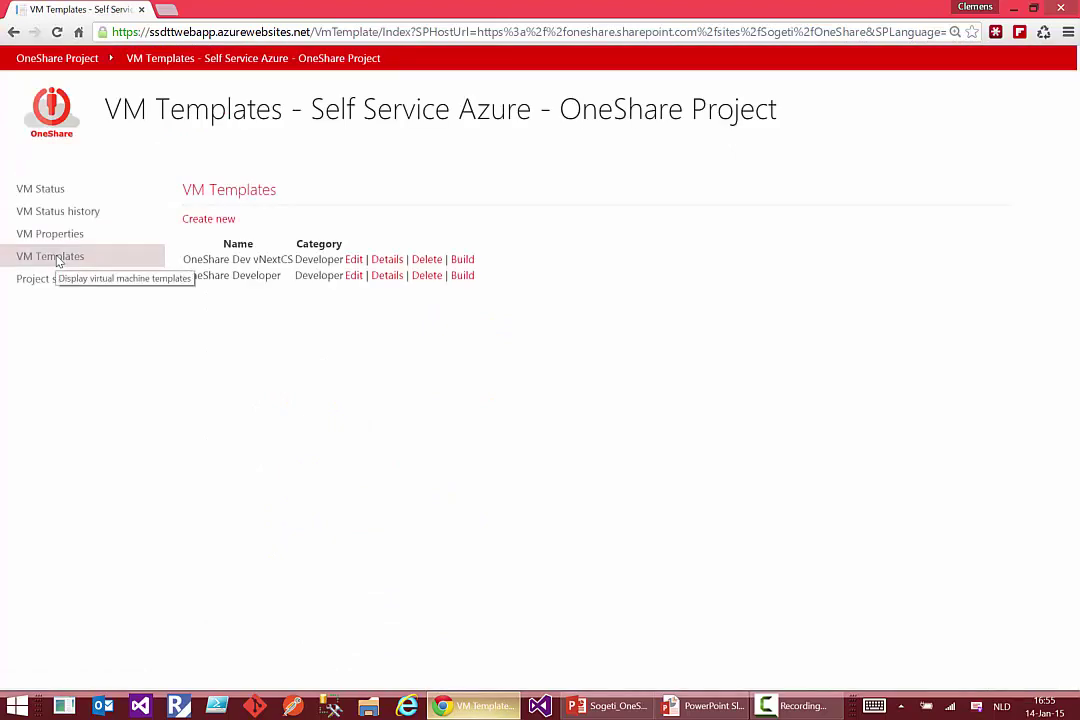
pyautogui.click(211, 224)
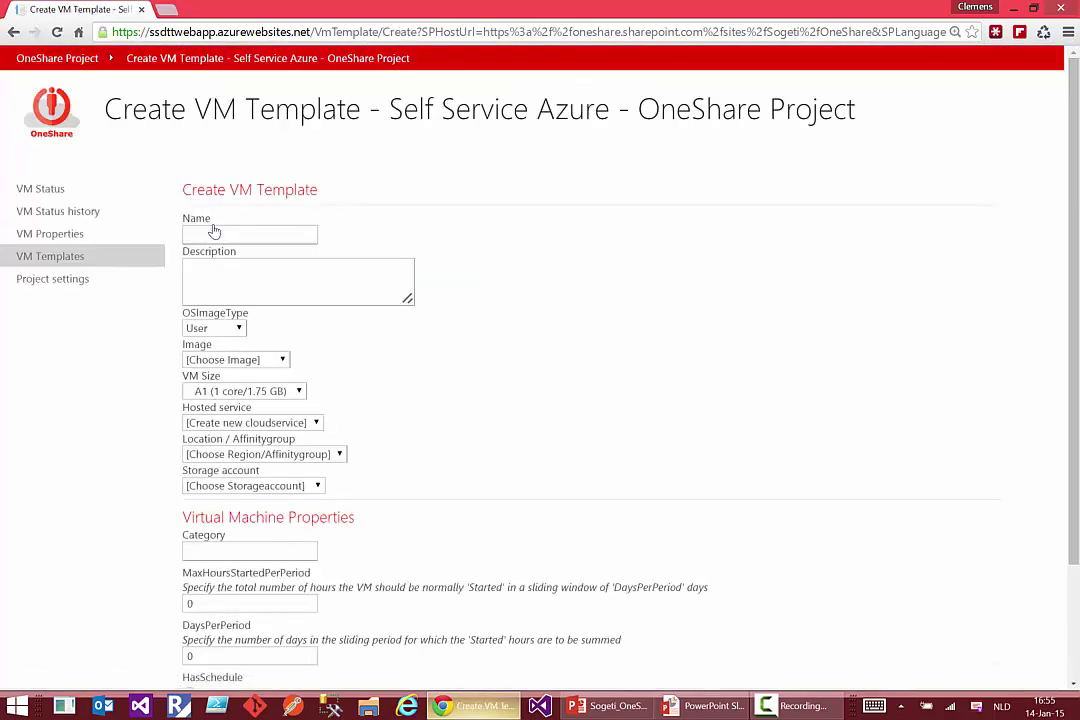
# Examine the OSImageType choices and the available User images in the new VM template form without choosing an image
pyautogui.click(240, 329)
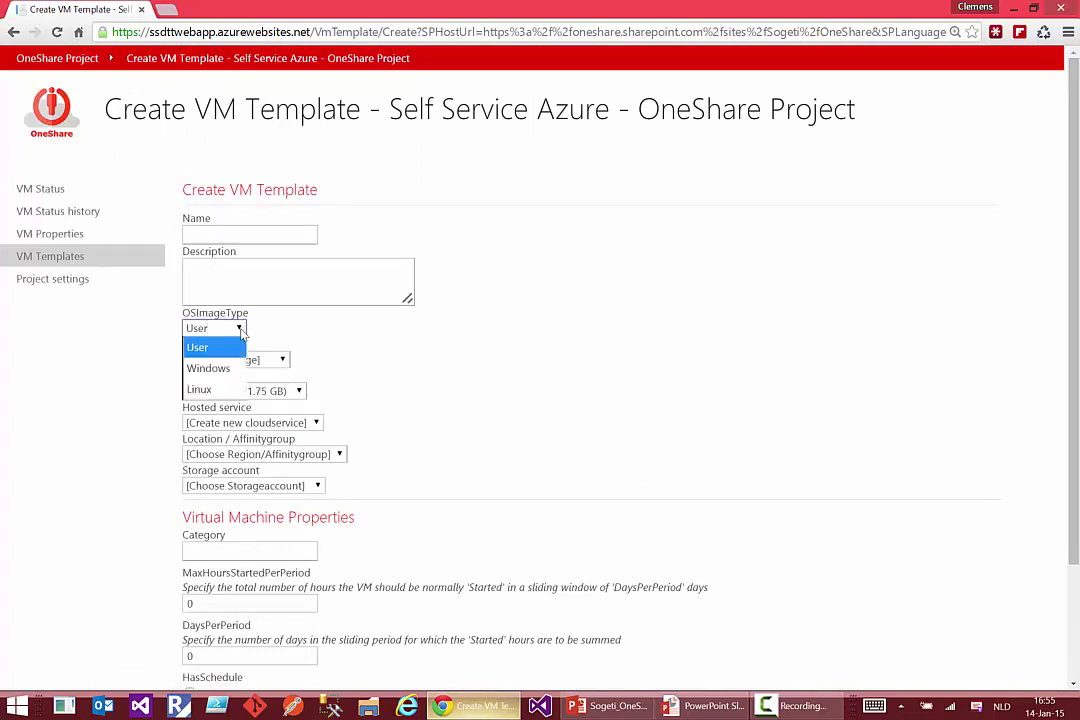
pyautogui.click(216, 350)
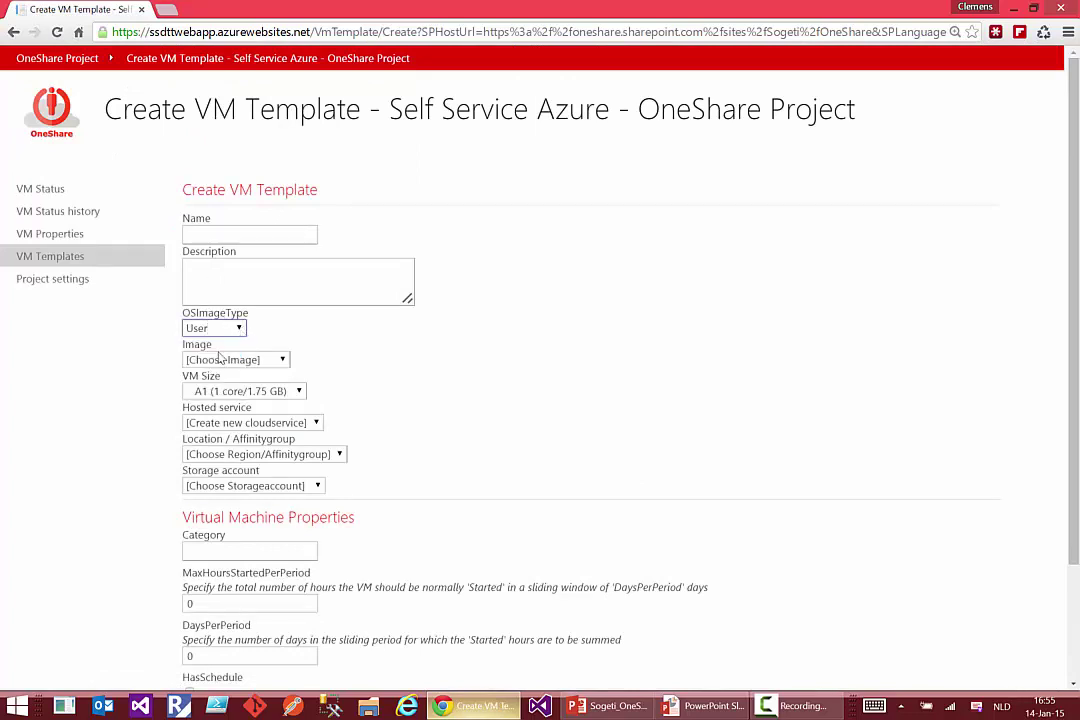
pyautogui.click(222, 360)
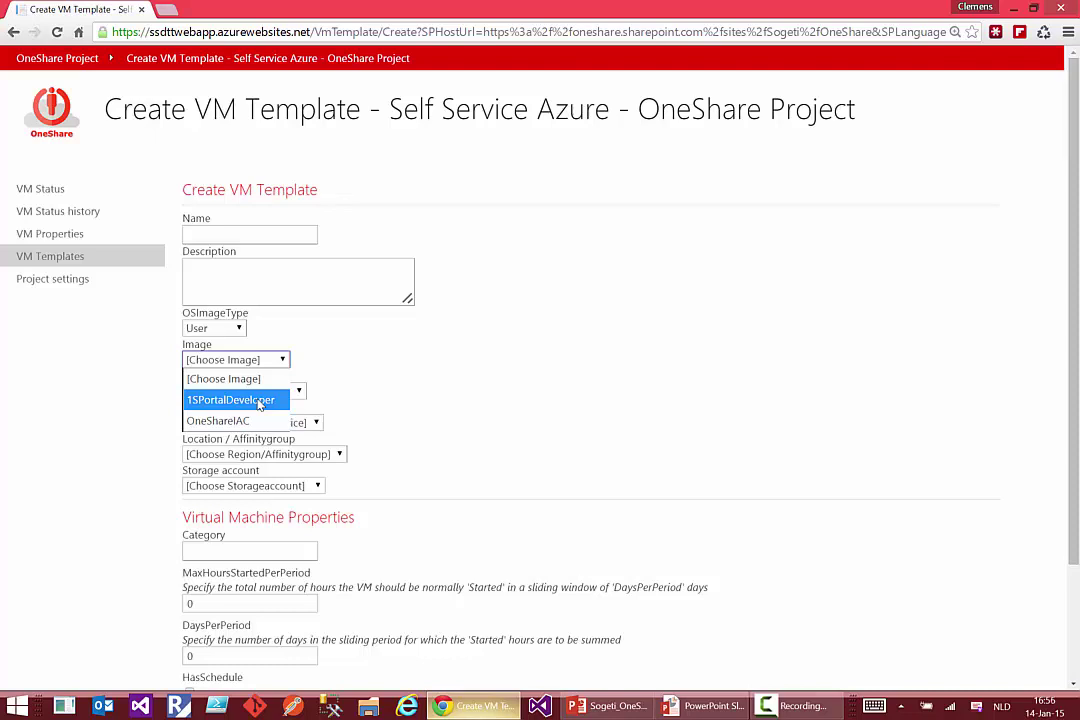
pyautogui.click(475, 393)
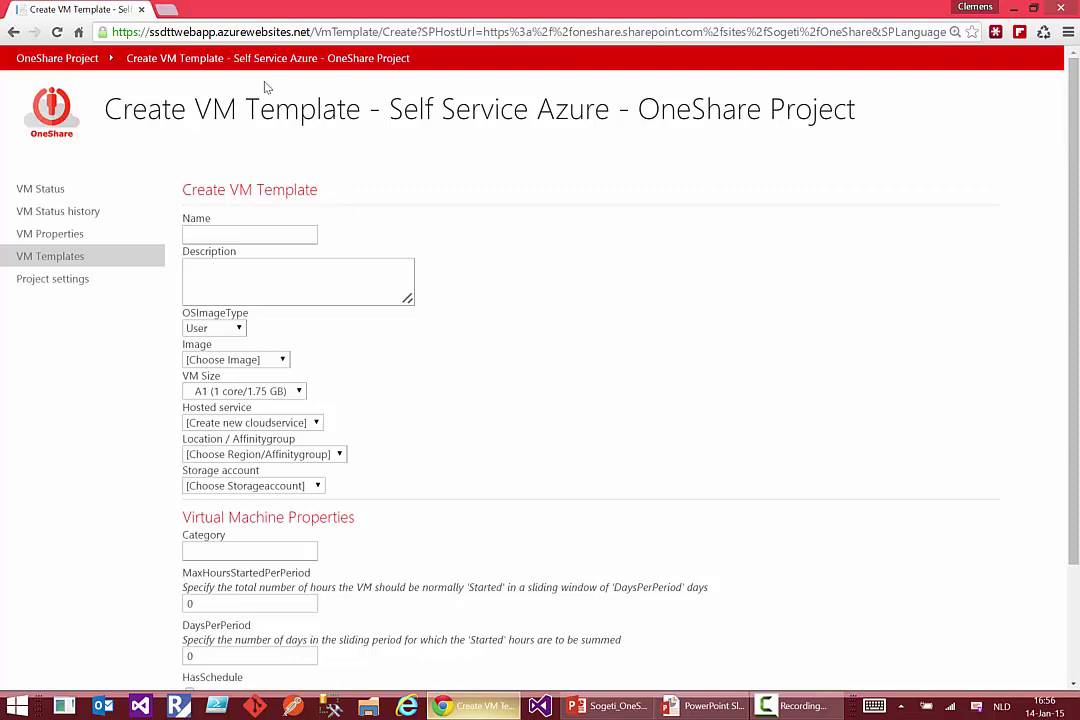
# Return to the OneShare Project site and extend the TFS trial costs chart's date range back to late November 2014
pyautogui.click(38, 60)
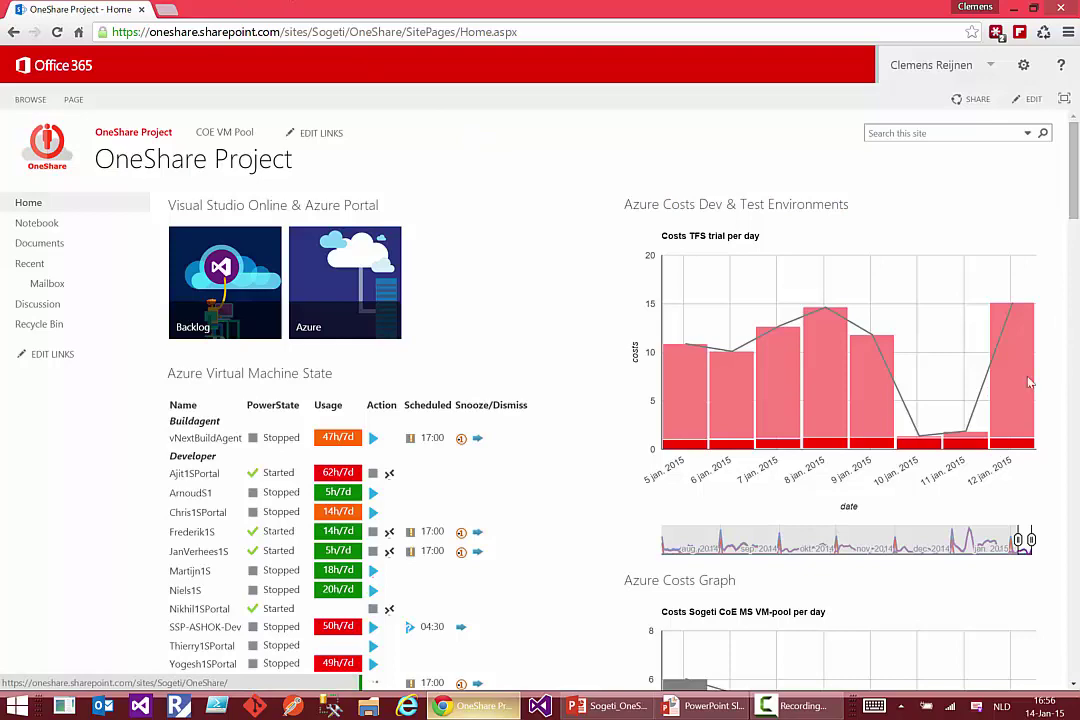
pyautogui.moveTo(867, 393)
pyautogui.moveTo(1013, 540); pyautogui.dragTo(956, 541)
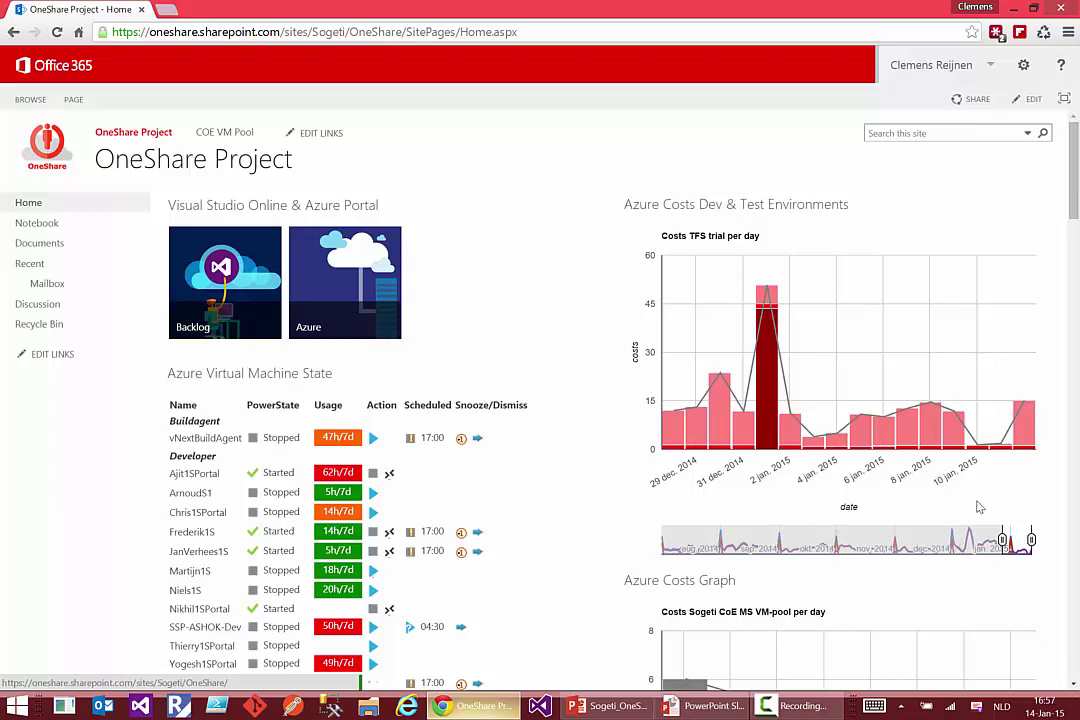
pyautogui.moveTo(988, 455)
pyautogui.moveTo(1002, 541); pyautogui.dragTo(943, 541)
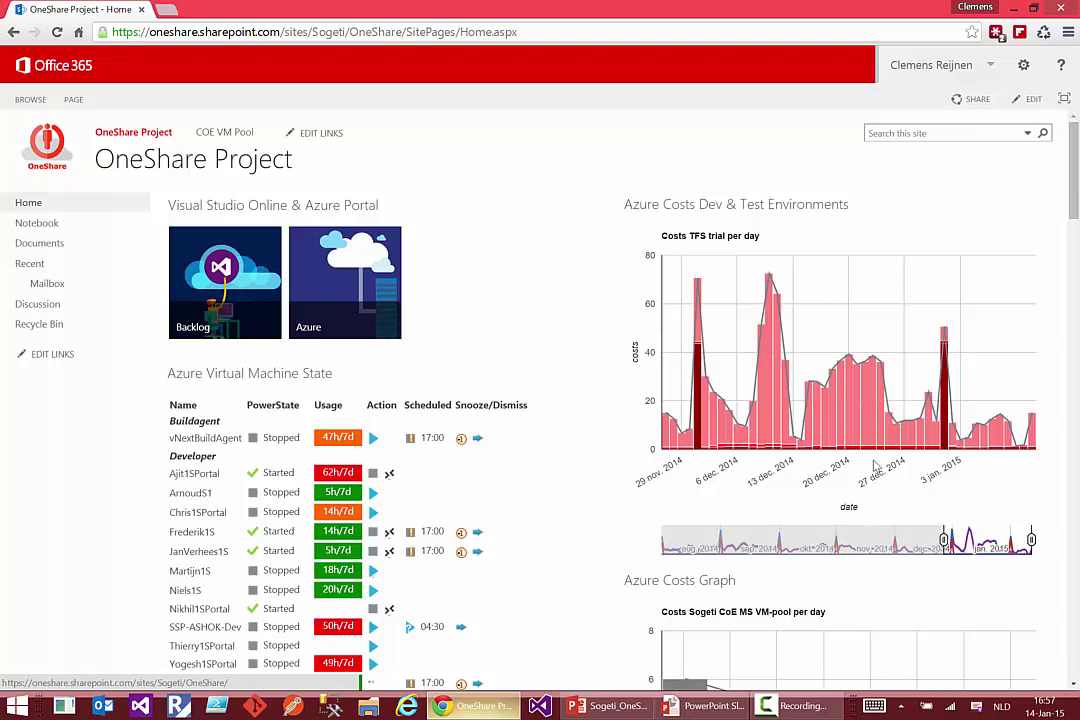
pyautogui.moveTo(699, 405)
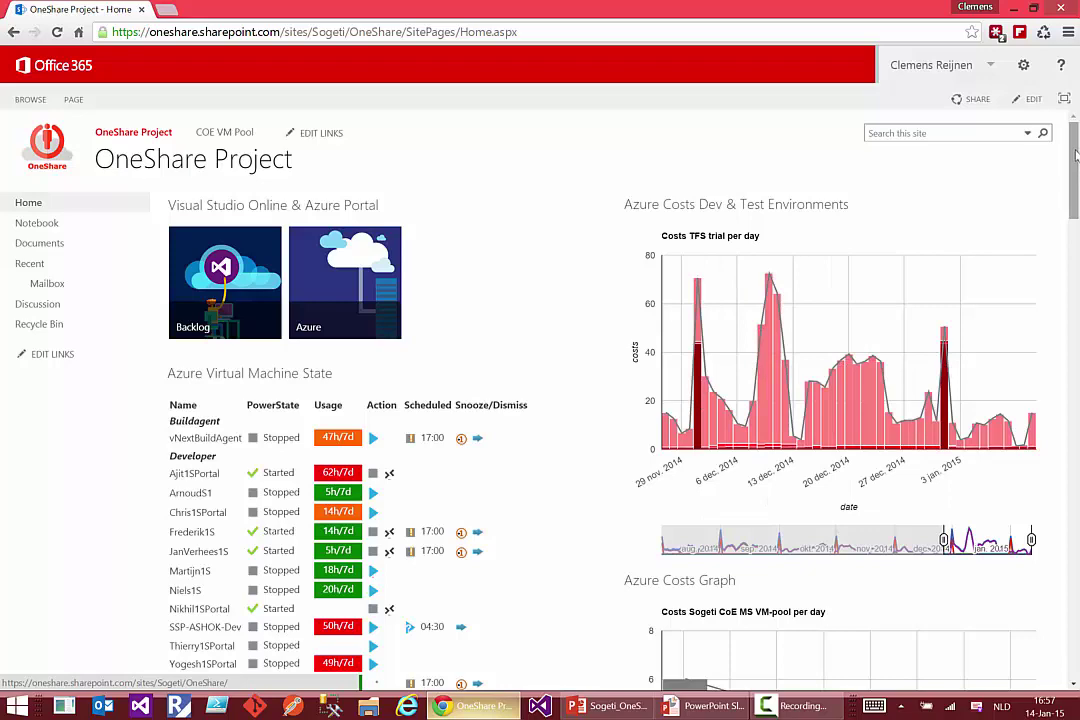
# Examine the project members, team activity, build state, build runs and virtual machine states on the OneShare Project page
pyautogui.moveTo(1075, 152); pyautogui.dragTo(1073, 426)
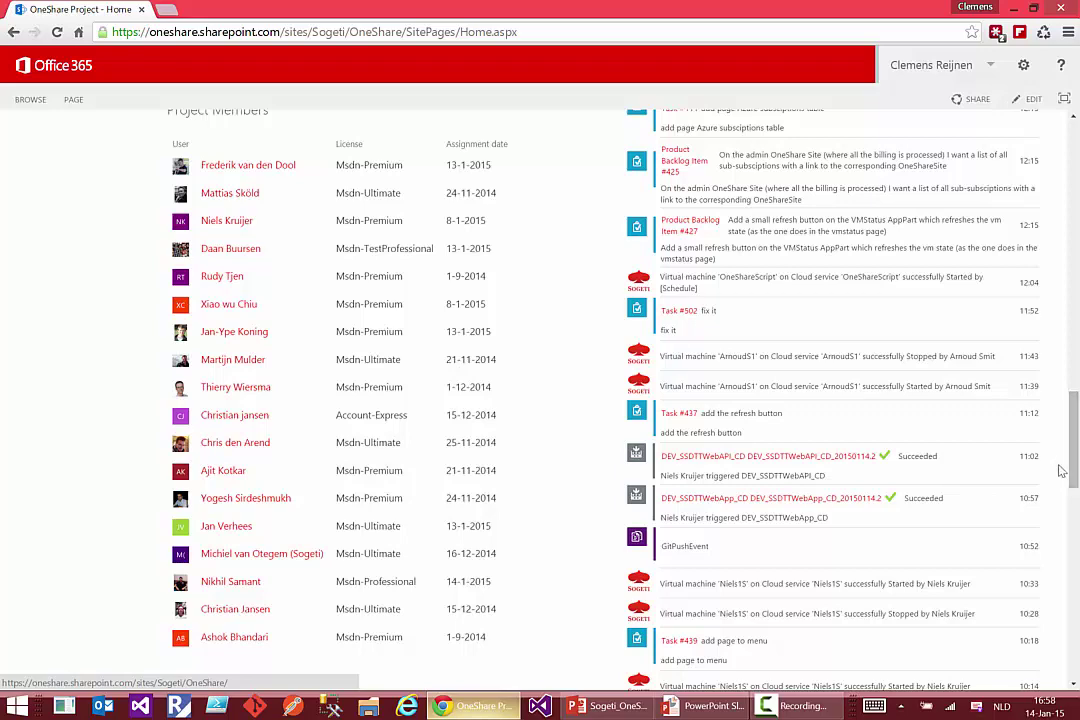
pyautogui.moveTo(1076, 478); pyautogui.dragTo(1076, 371)
pyautogui.scroll(-5, 1032, 420)
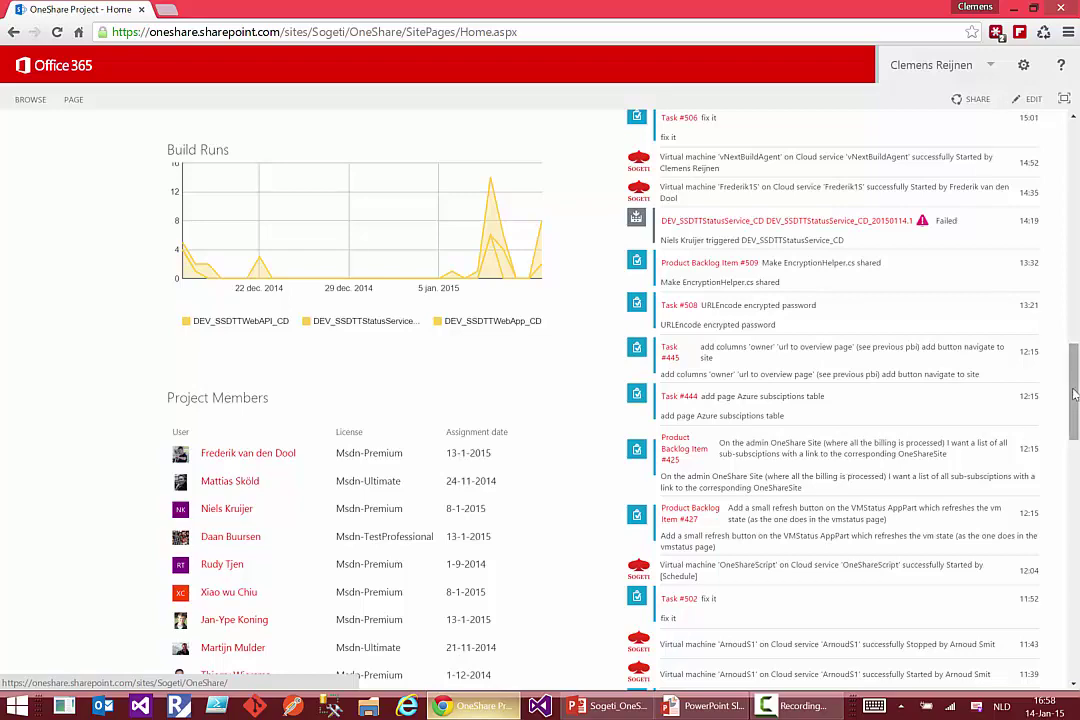
pyautogui.moveTo(1074, 395); pyautogui.dragTo(1071, 347)
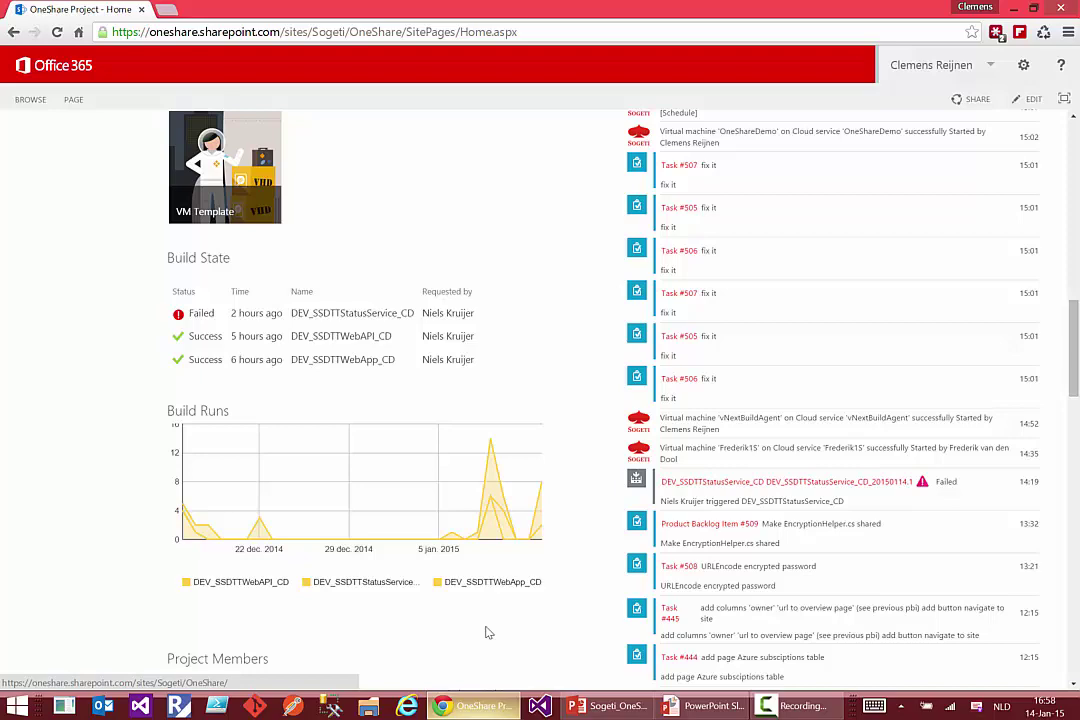
pyautogui.scroll(10, 798, 559)
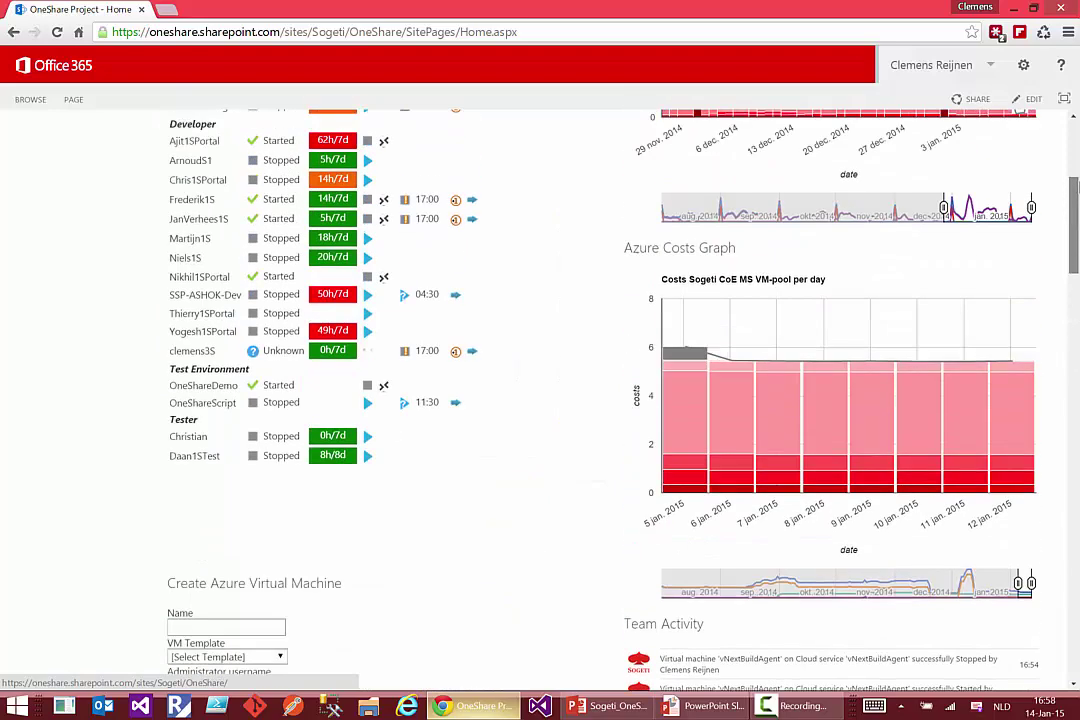
pyautogui.scroll(2, 798, 559)
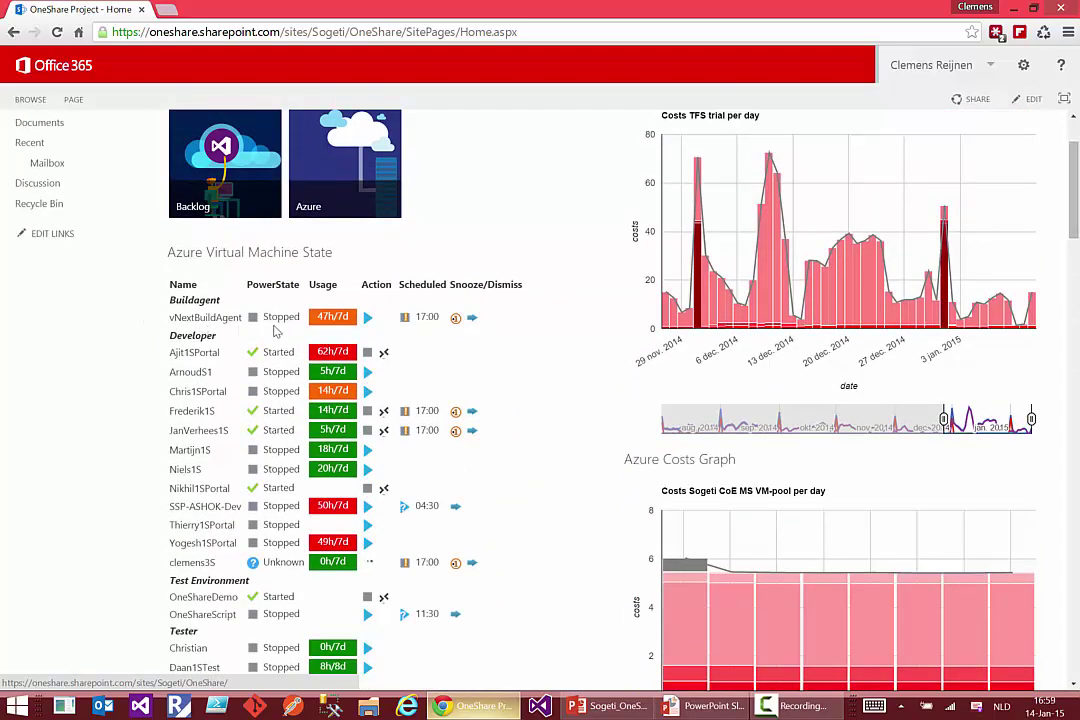
pyautogui.moveTo(1073, 175); pyautogui.dragTo(1076, 365)
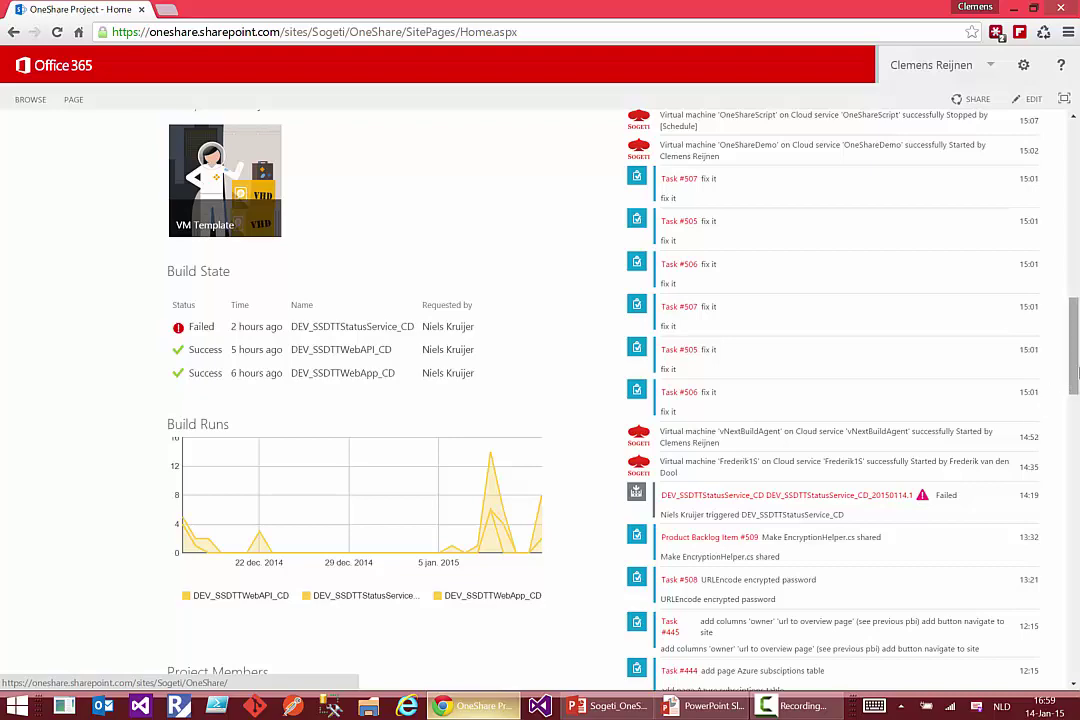
pyautogui.moveTo(1073, 345); pyautogui.dragTo(1076, 152)
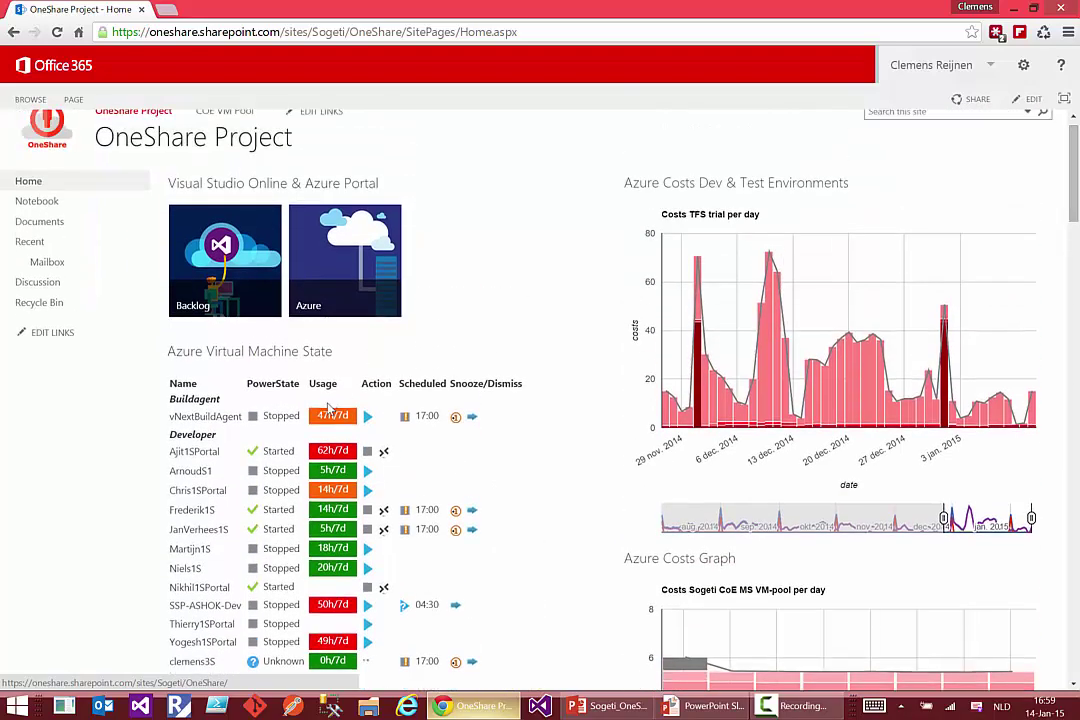
# Open the VM Status history page of the Self Service Azure app by way of the Azure Virtual Machine State section
pyautogui.moveTo(325, 405)
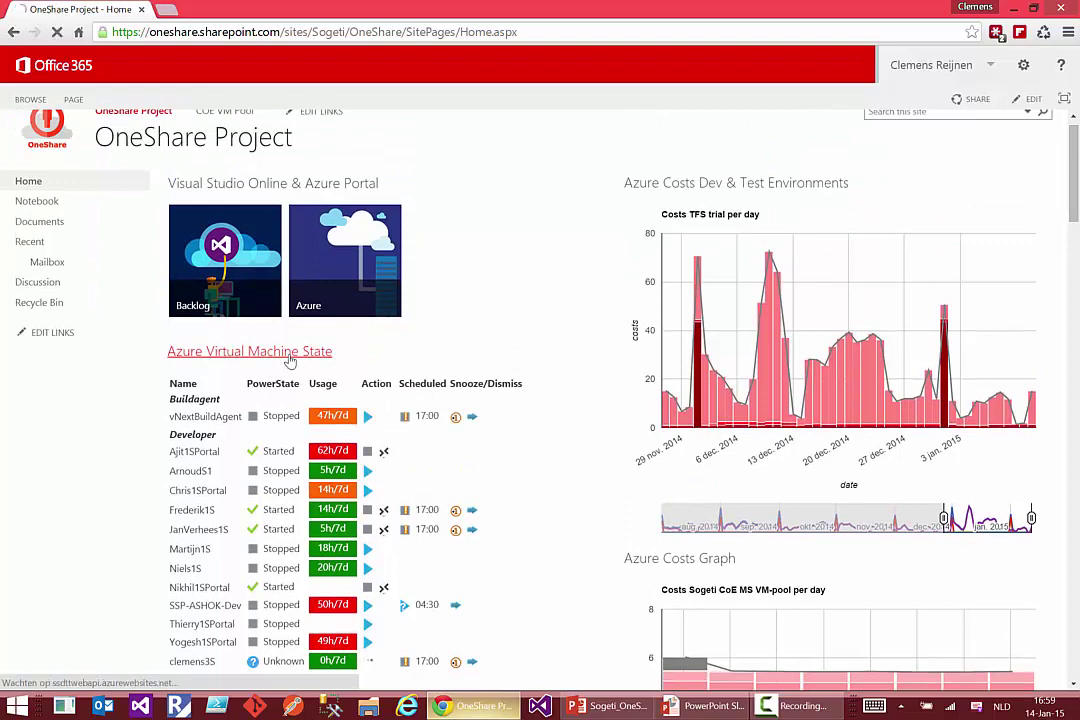
pyautogui.click(224, 361)
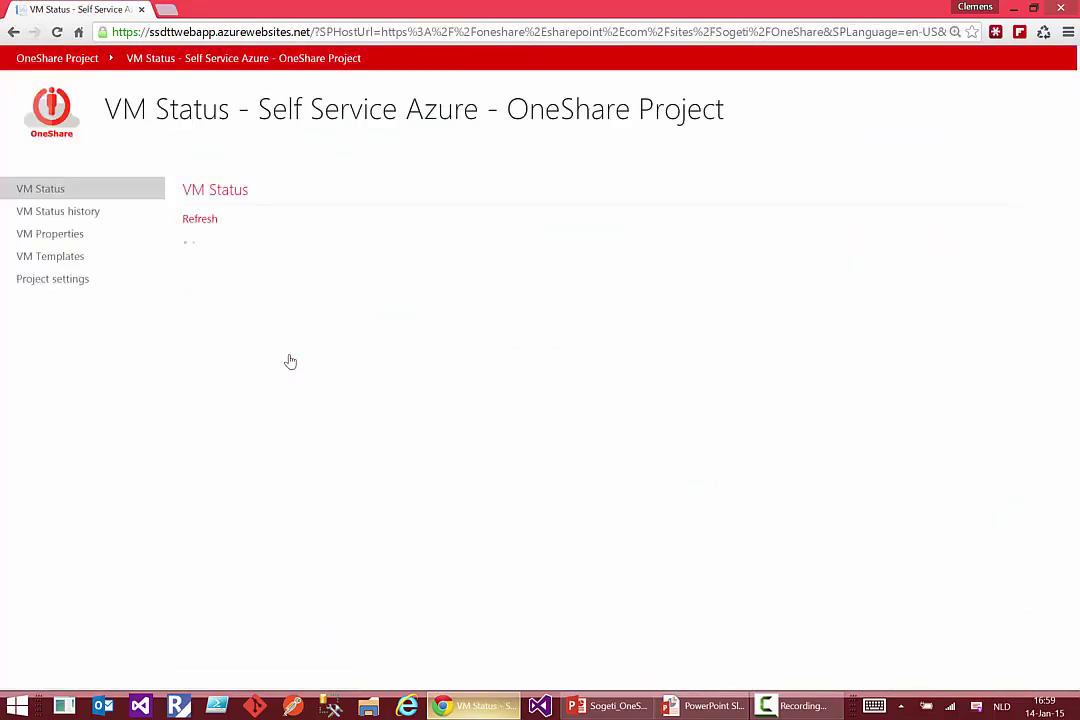
pyautogui.click(50, 216)
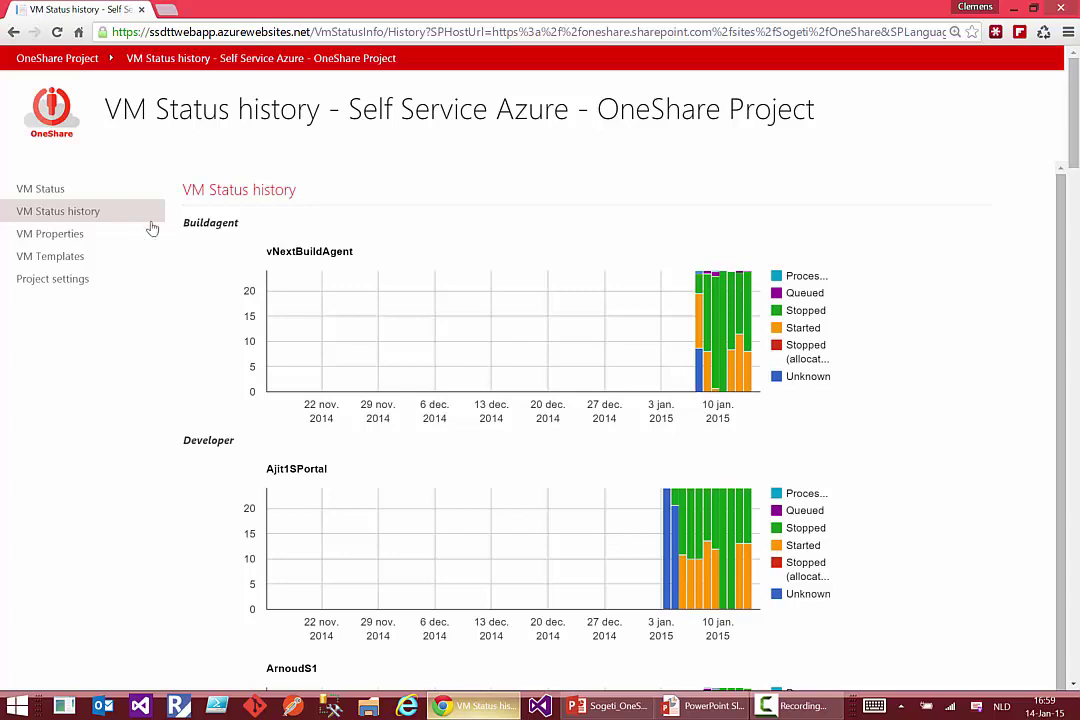
# Examine the daily status history charts of the build agent and developer virtual machines, including the started hours of Martijn1S and Niels1S
pyautogui.scroll(-2, 1074, 163)
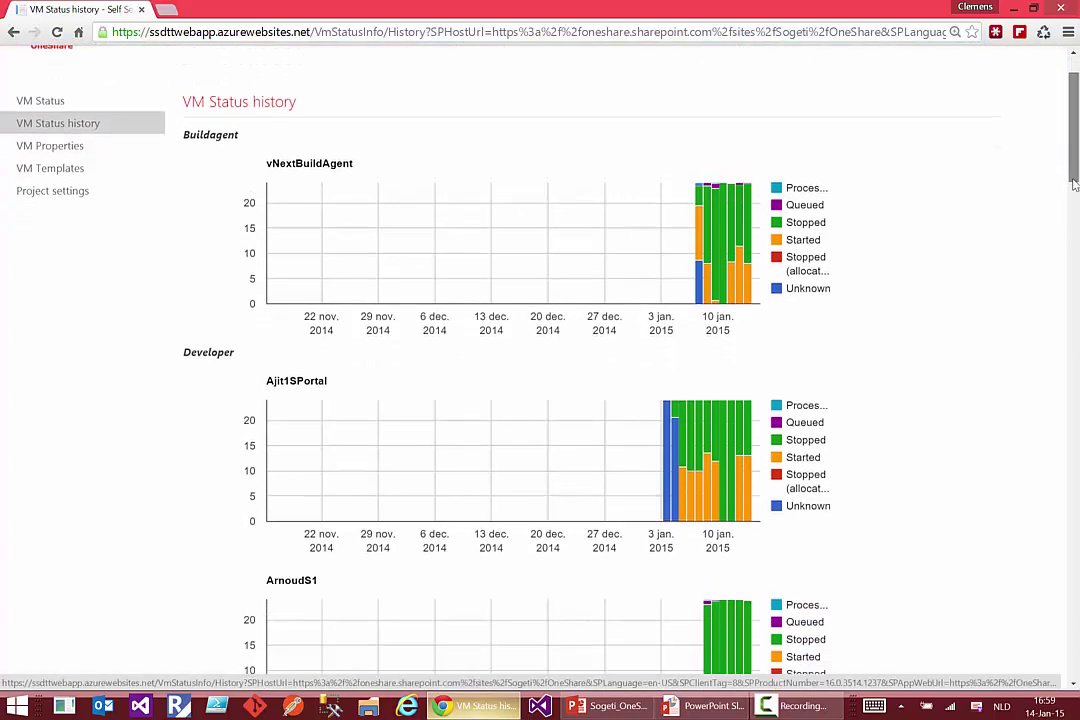
pyautogui.moveTo(751, 430)
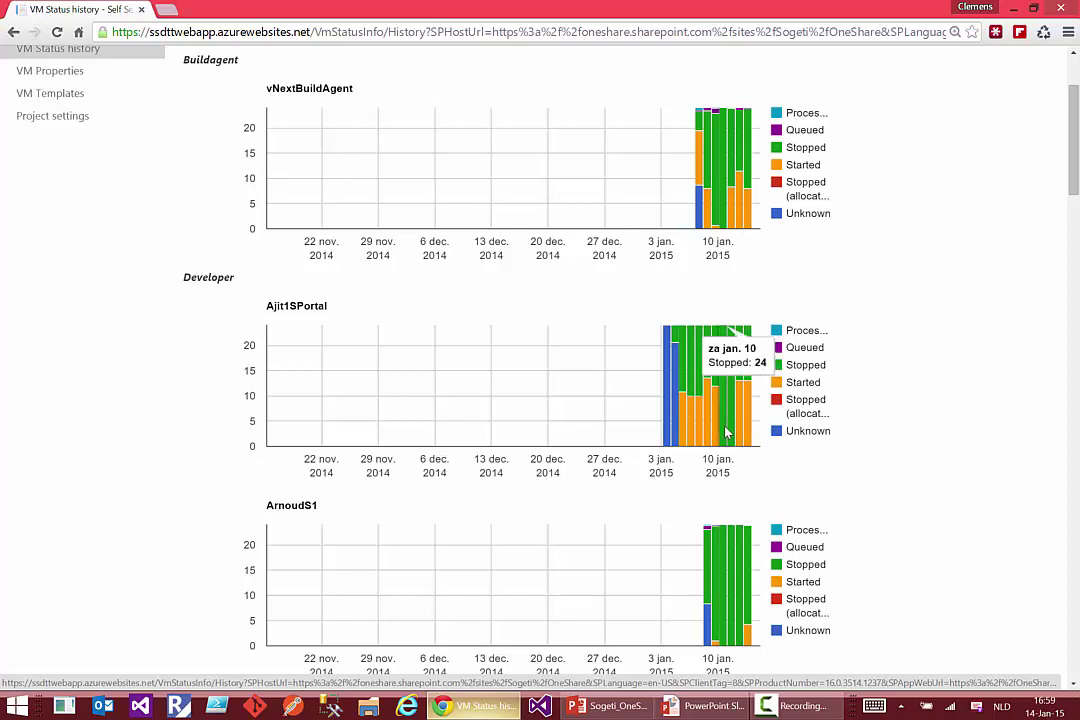
pyautogui.scroll(-5, 640, 400)
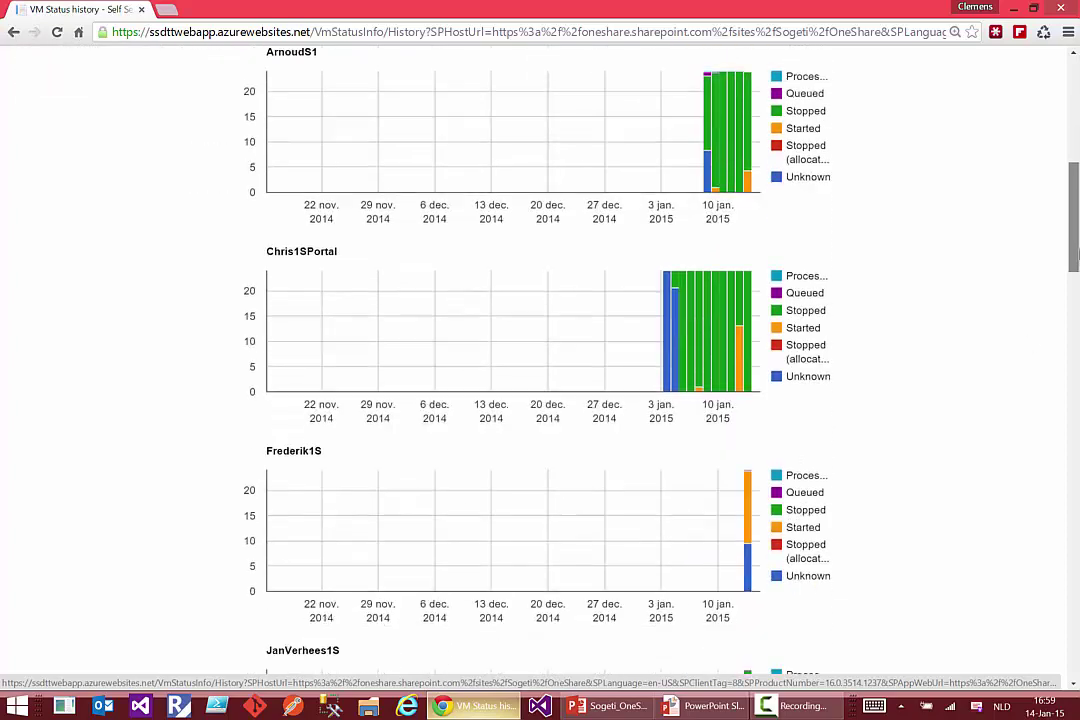
pyautogui.scroll(-3, 640, 400)
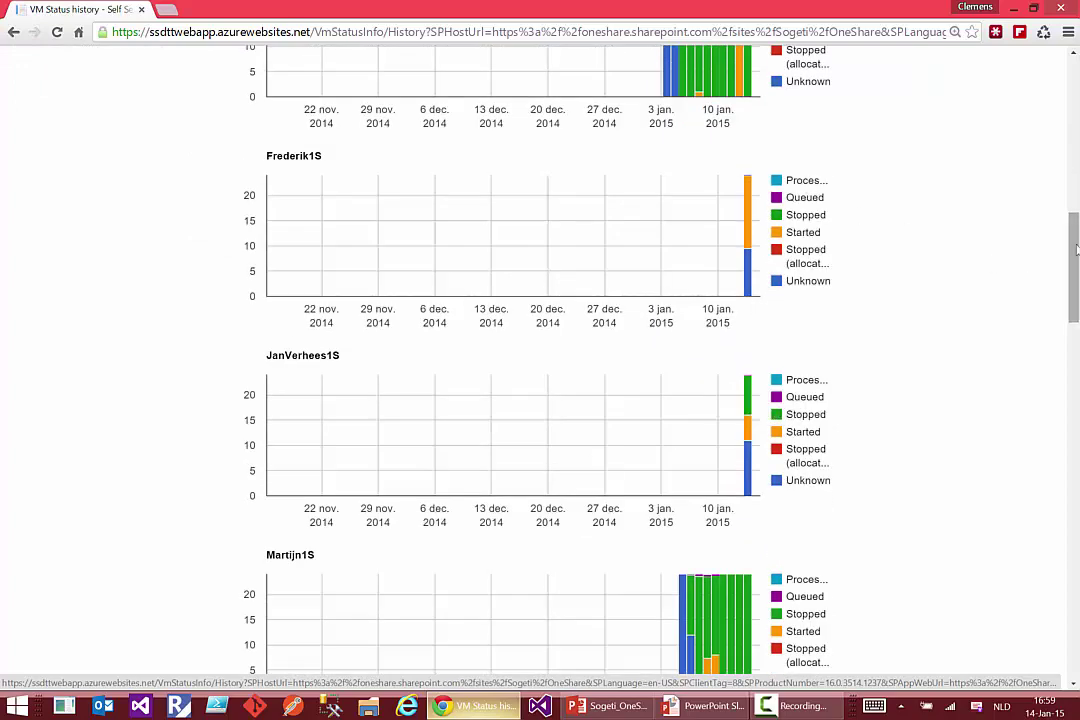
pyautogui.scroll(-3, 640, 400)
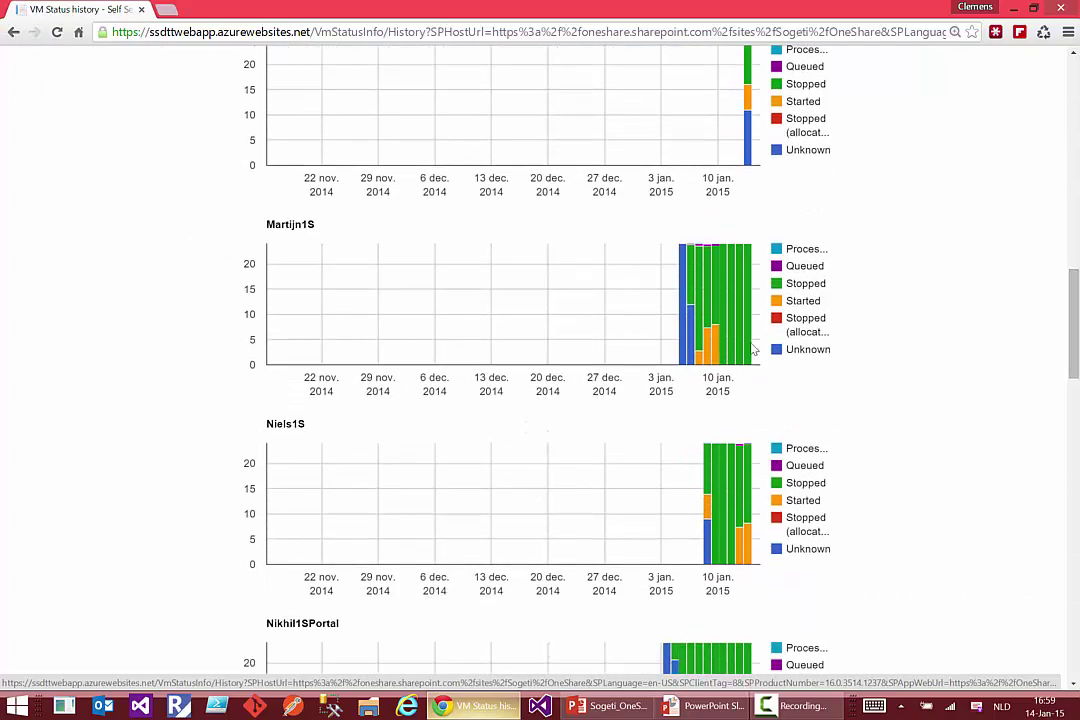
pyautogui.moveTo(716, 356)
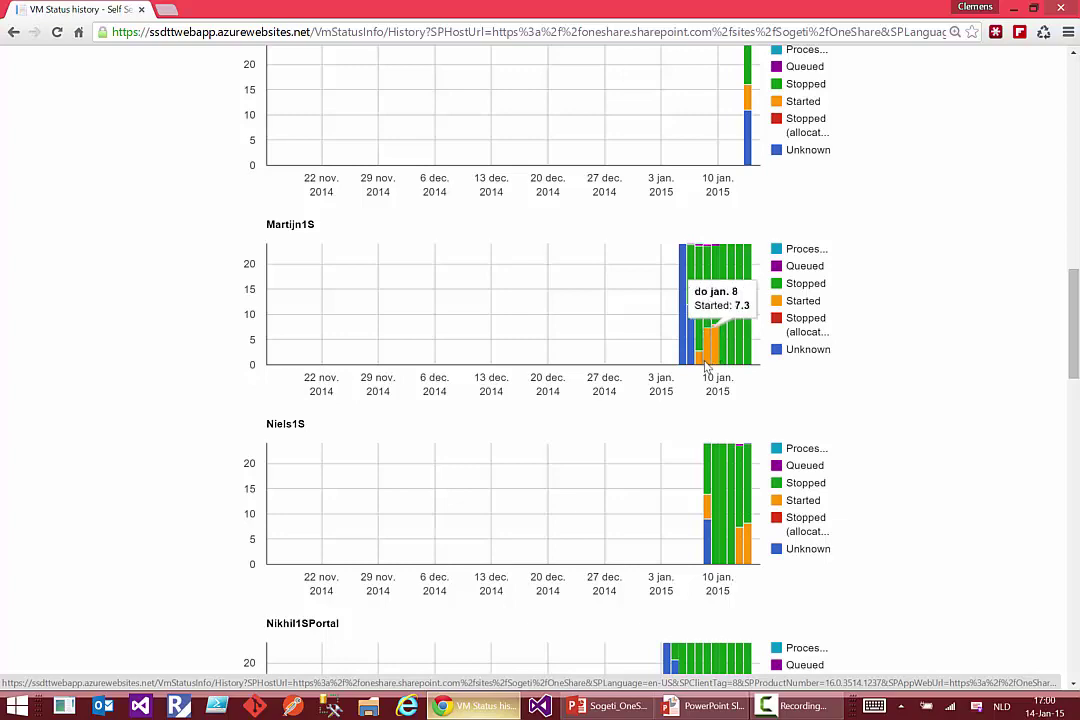
pyautogui.moveTo(737, 540)
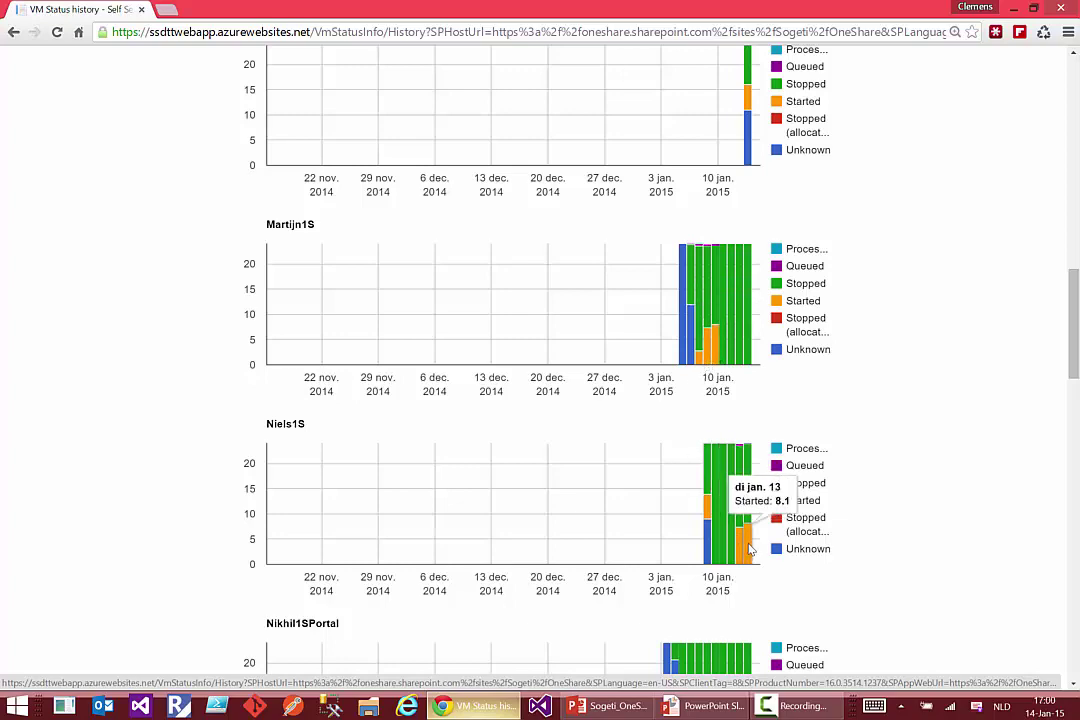
# Go to the VM Properties page and open the ArnoudS1 virtual machine's properties for editing
pyautogui.moveTo(1075, 348); pyautogui.dragTo(1075, 140)
pyautogui.click(45, 235)
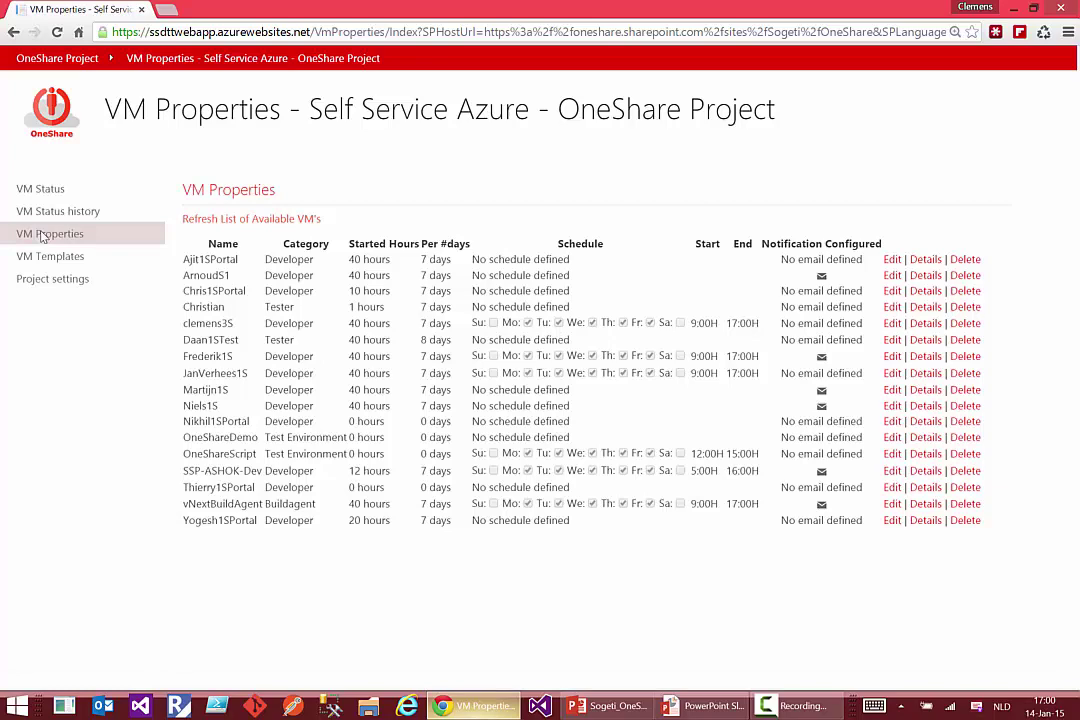
pyautogui.click(893, 277)
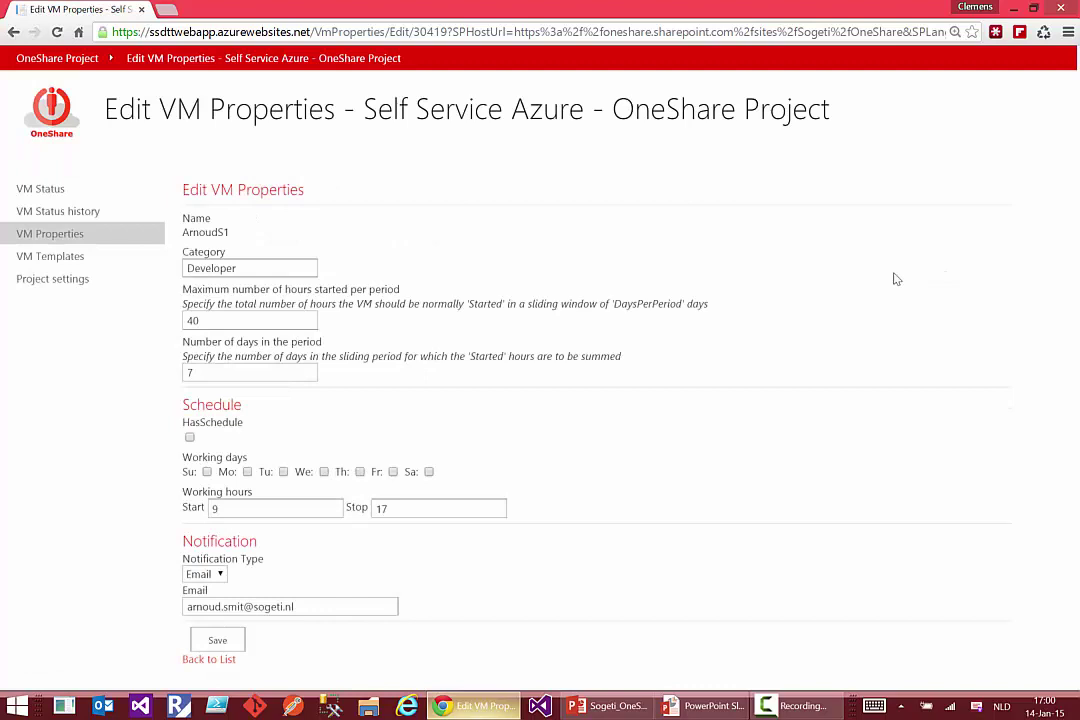
# Enable a schedule for the ArnoudS1 virtual machine and mark Monday, Tuesday and Wednesday as working days
pyautogui.click(189, 437)
pyautogui.click(247, 471)
pyautogui.click(283, 471)
pyautogui.click(324, 472)
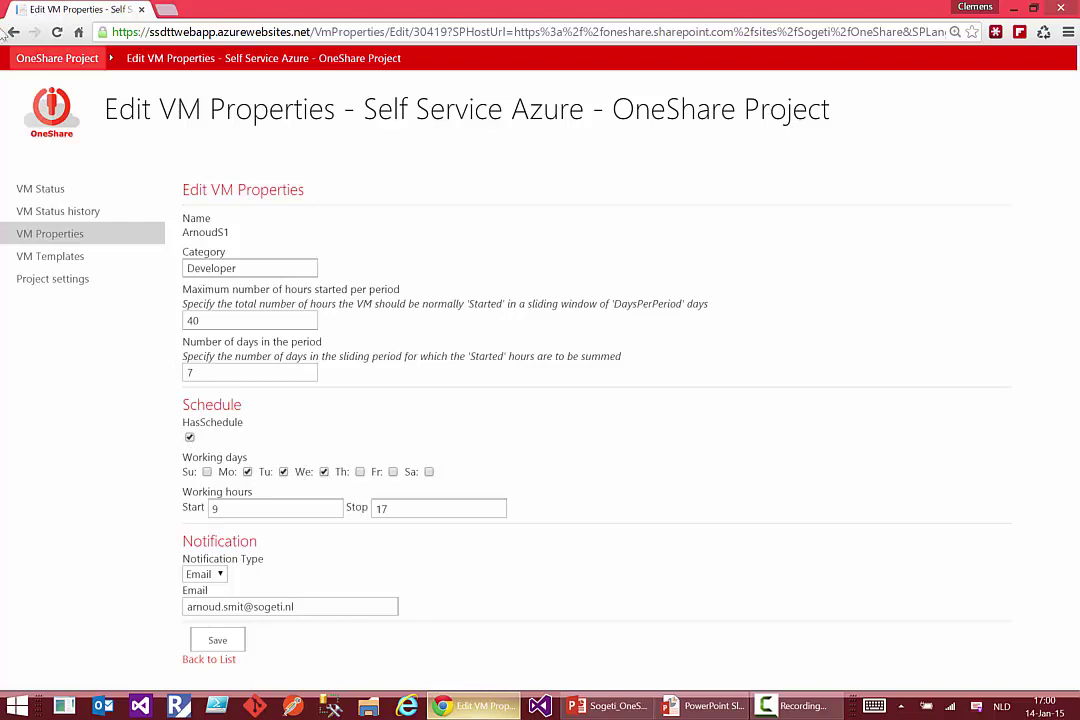
# Return to the OneShare Project site without saving the VM properties and switch to the PowerPoint slide show
pyautogui.click(55, 60)
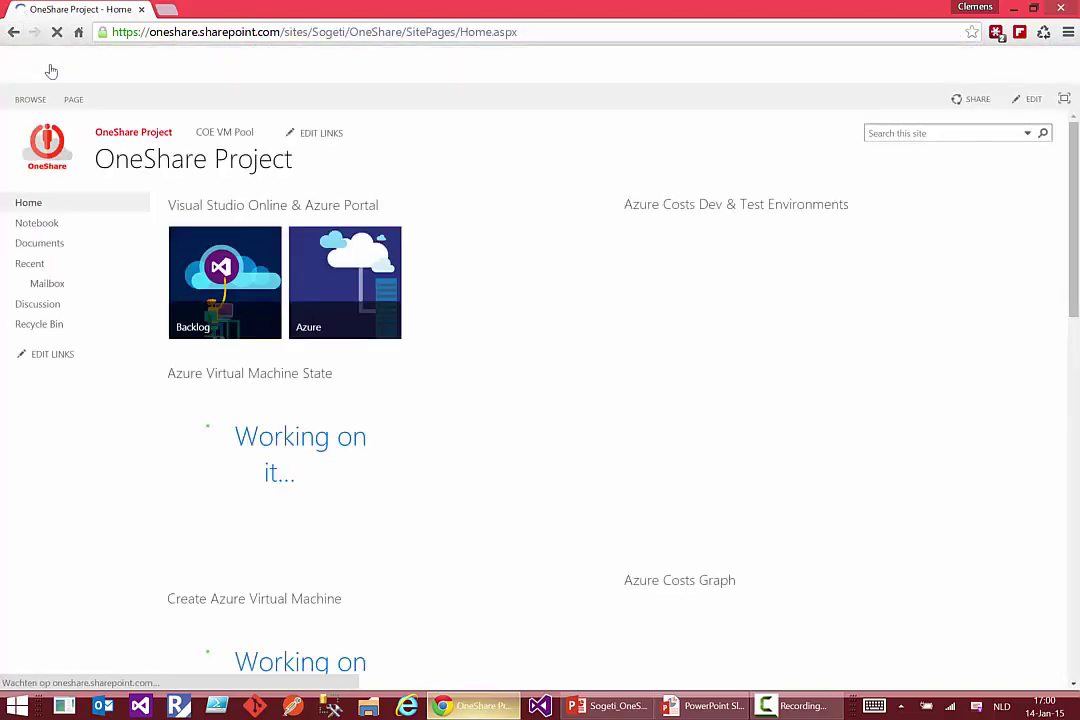
pyautogui.click(702, 706)
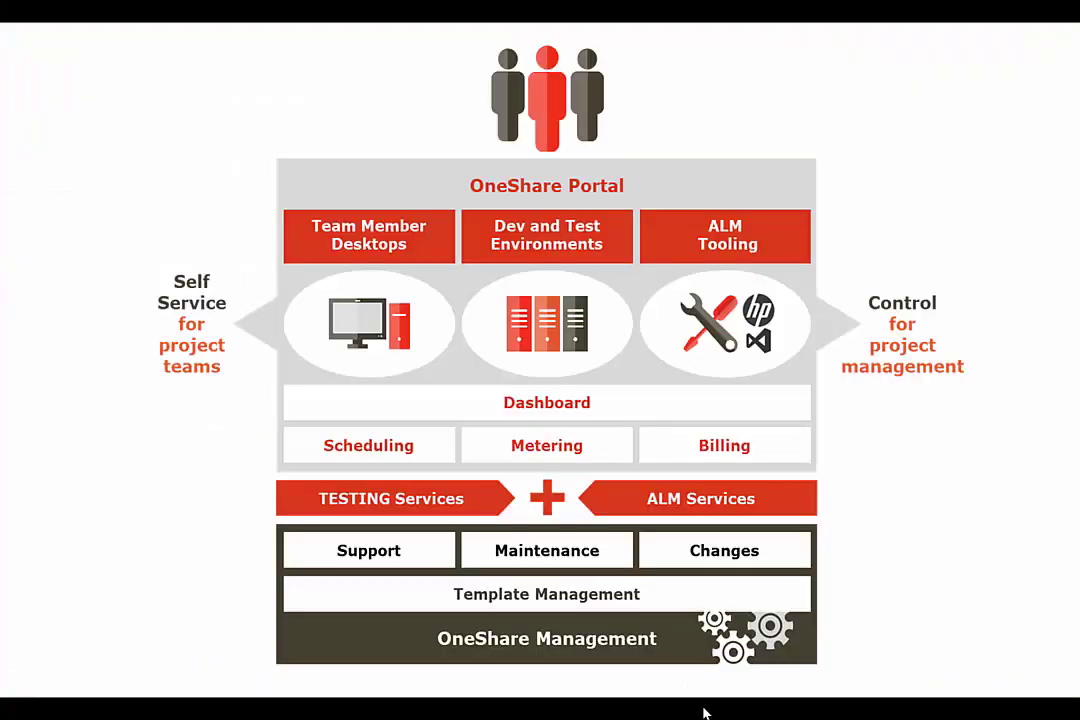